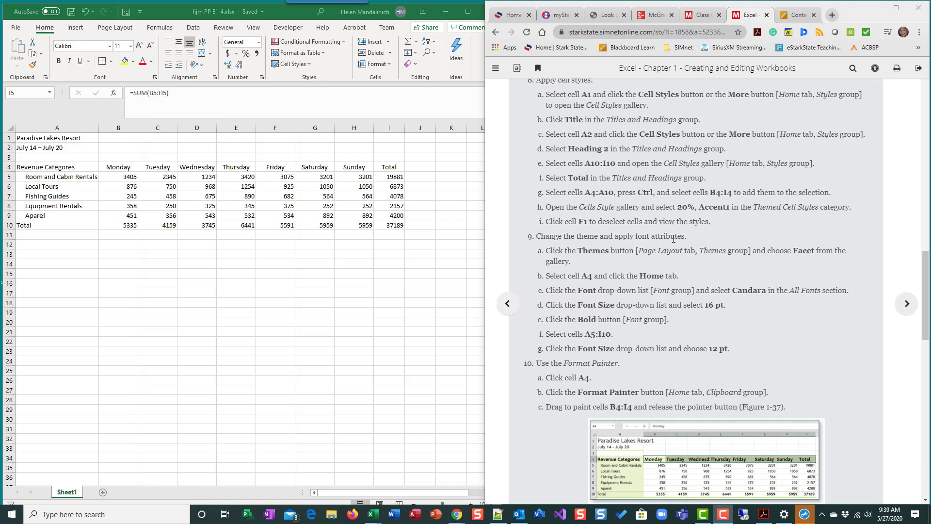
Step: Review the cell style instructions and open the cell styles gallery
scroll(683, 236, "up", 2)
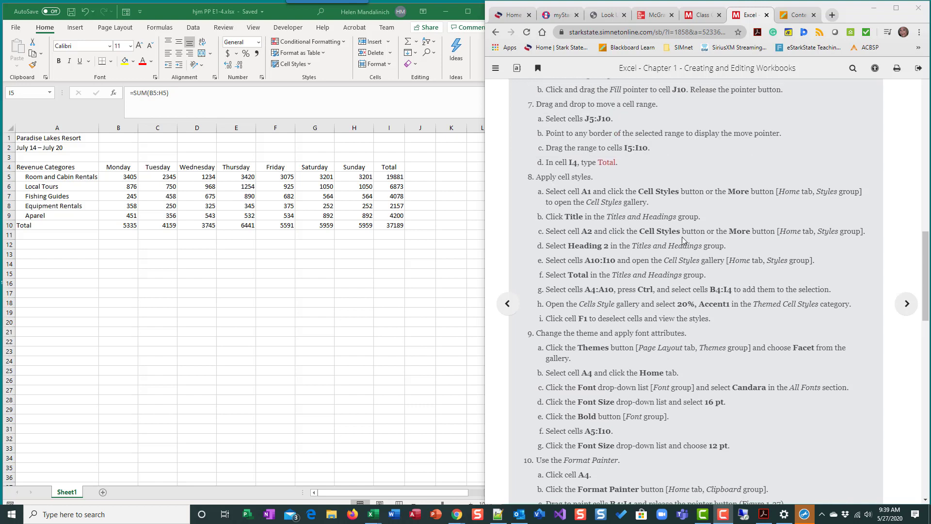
scroll(684, 240, "down", 2)
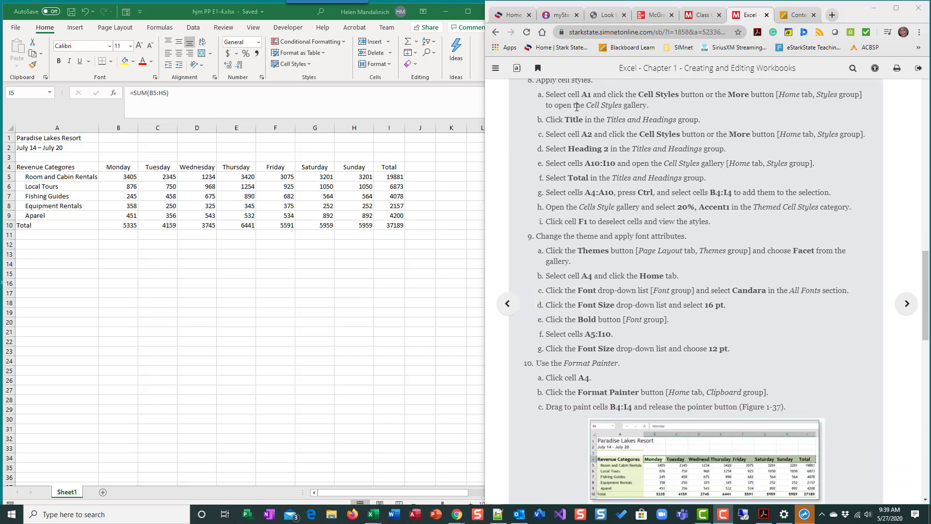
scroll(612, 204, "up", 1)
scroll(612, 204, "down", 1)
left_click(468, 11)
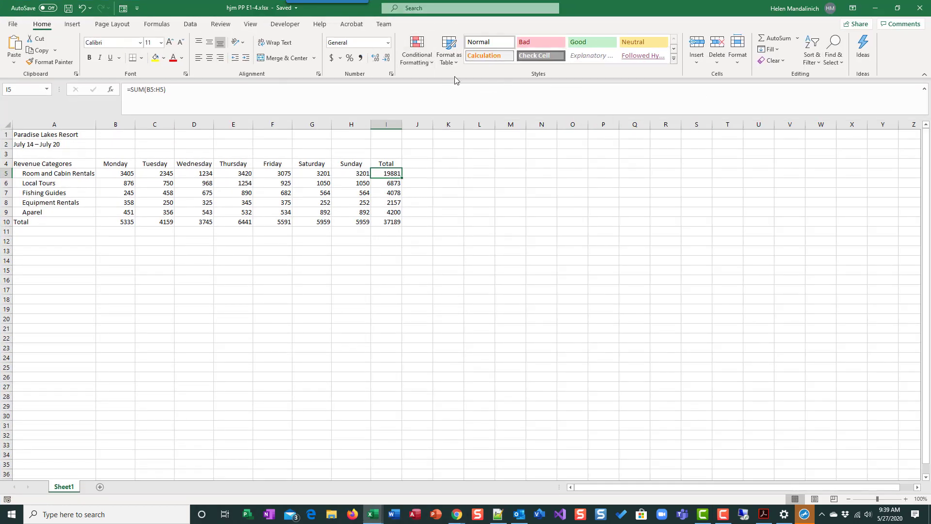
left_click(675, 61)
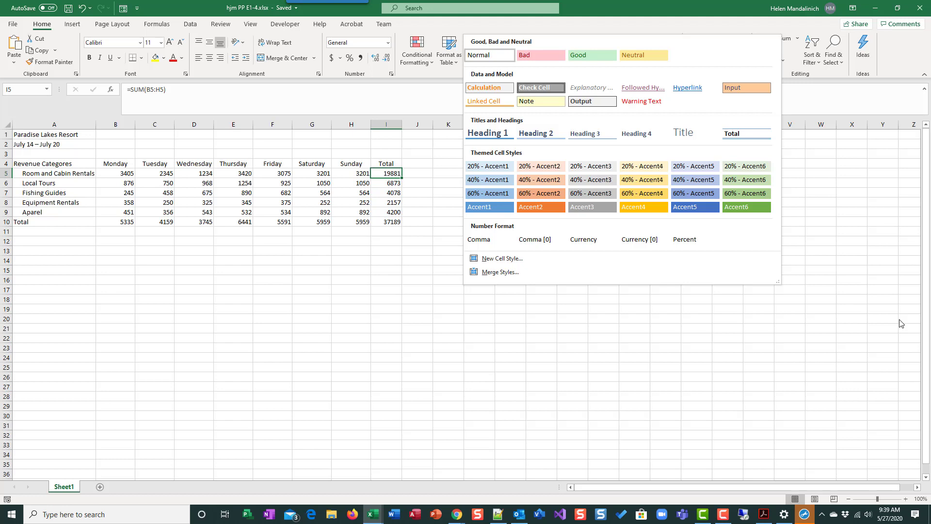
left_click(897, 8)
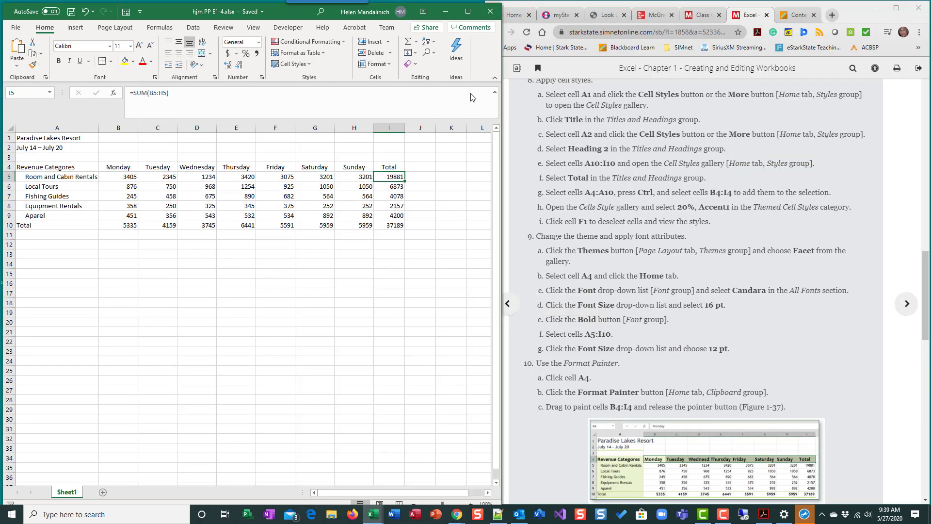
Step: Apply the Title cell style to cell A1
left_click(28, 138)
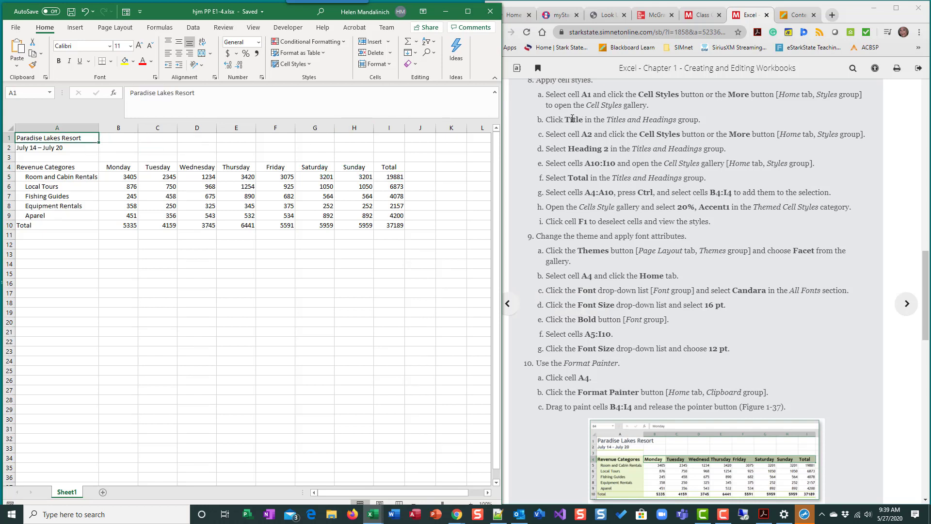
left_click(468, 12)
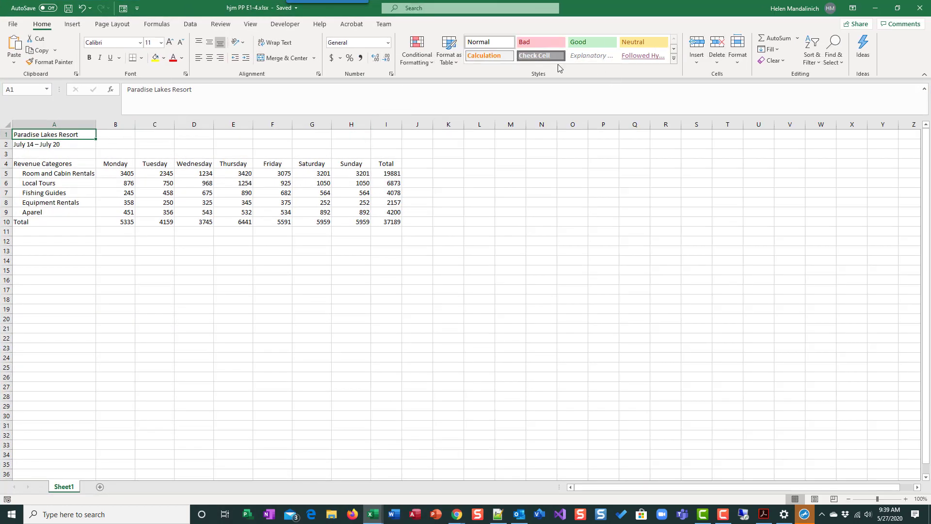
left_click(673, 63)
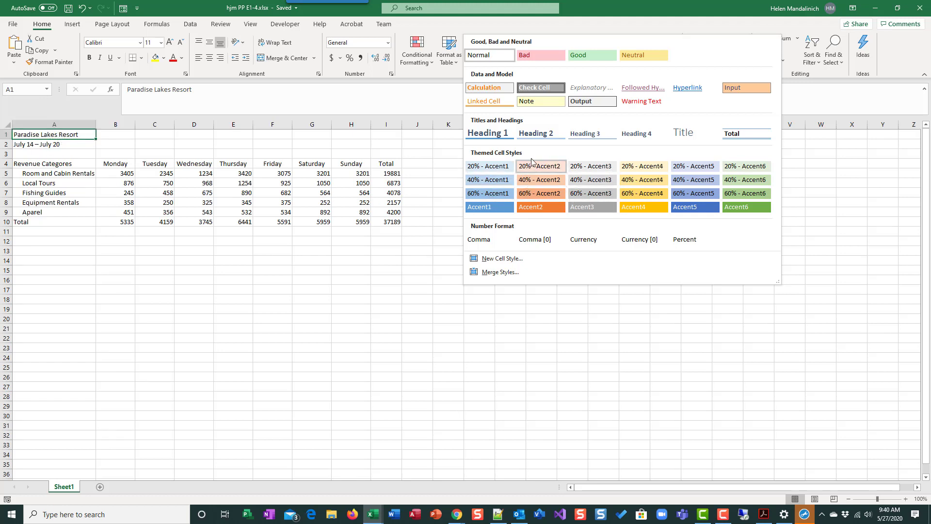
left_click(687, 135)
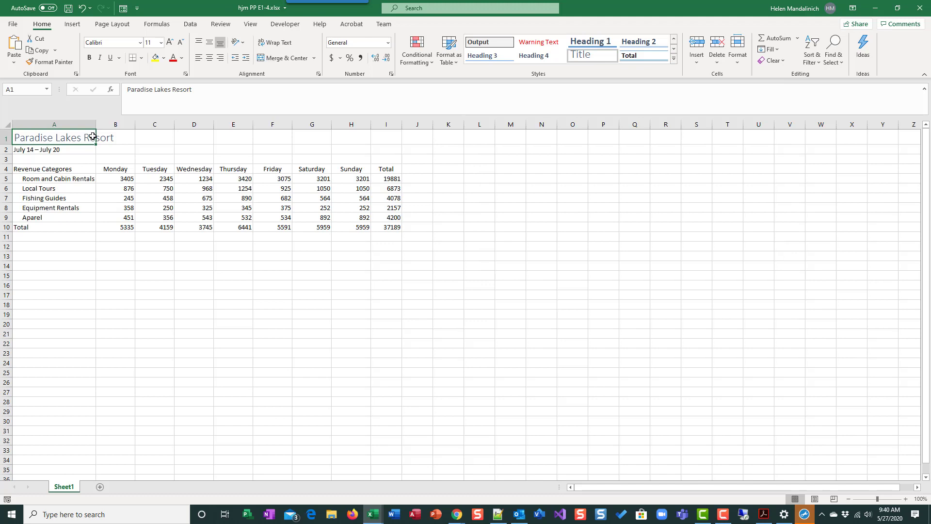
left_click(897, 8)
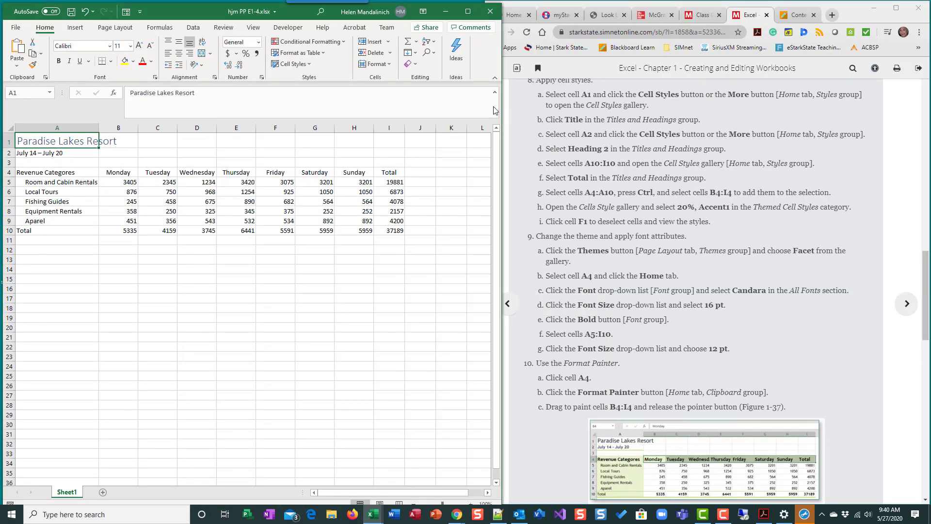
Step: Apply the Heading 2 cell style to cell A2
left_click(35, 155)
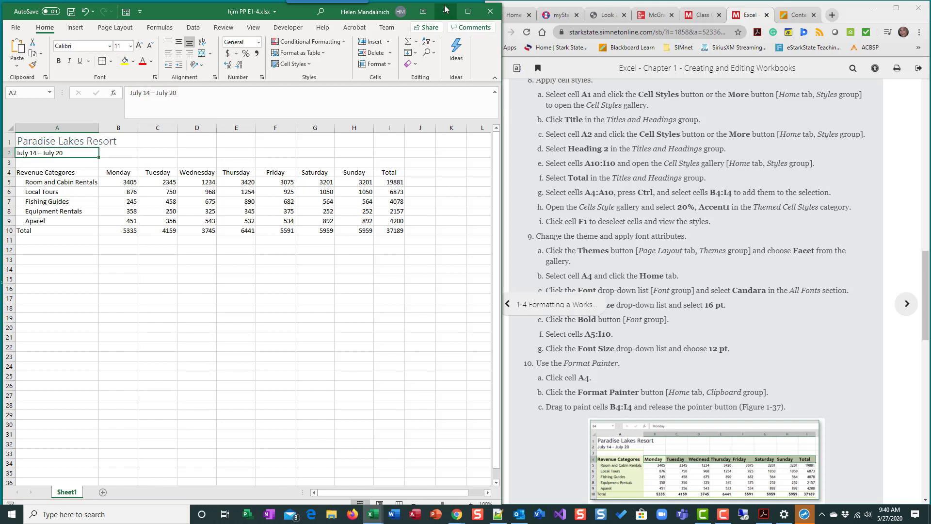
left_click(473, 13)
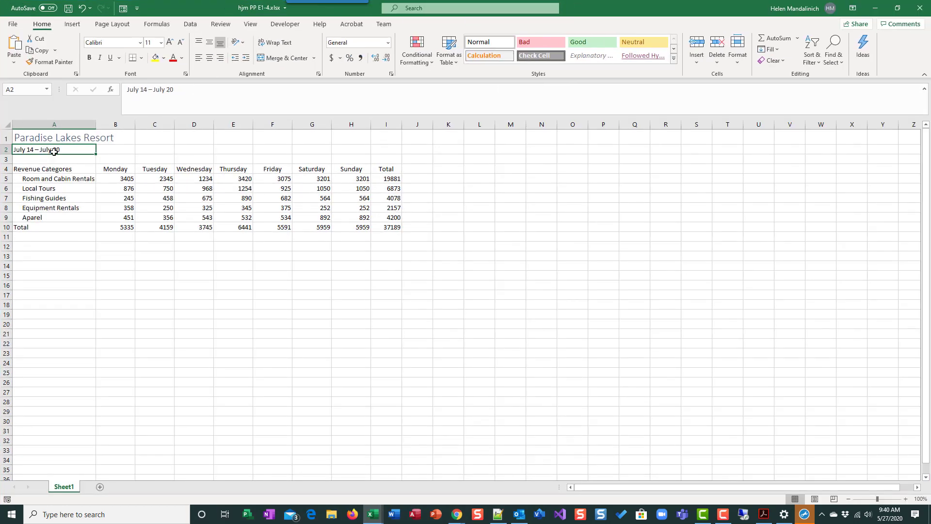
left_click(675, 59)
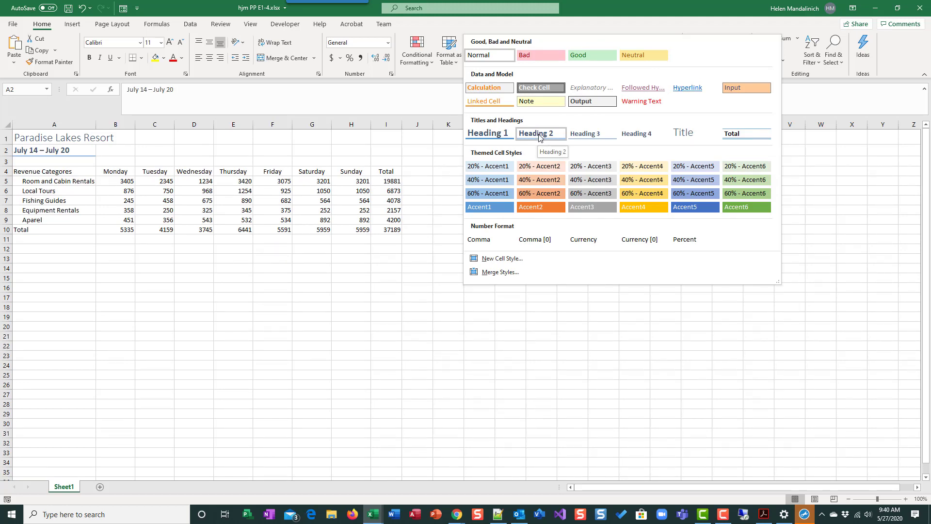
left_click(542, 138)
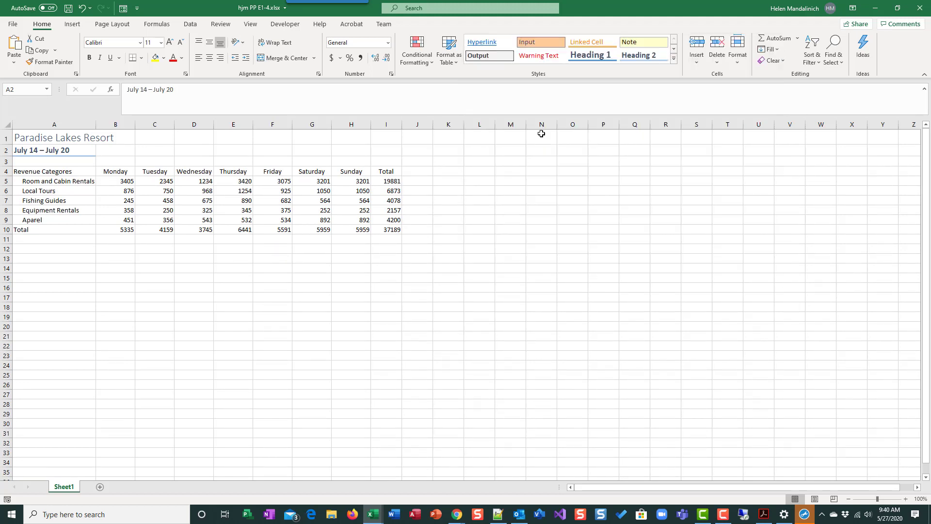
left_click(111, 258)
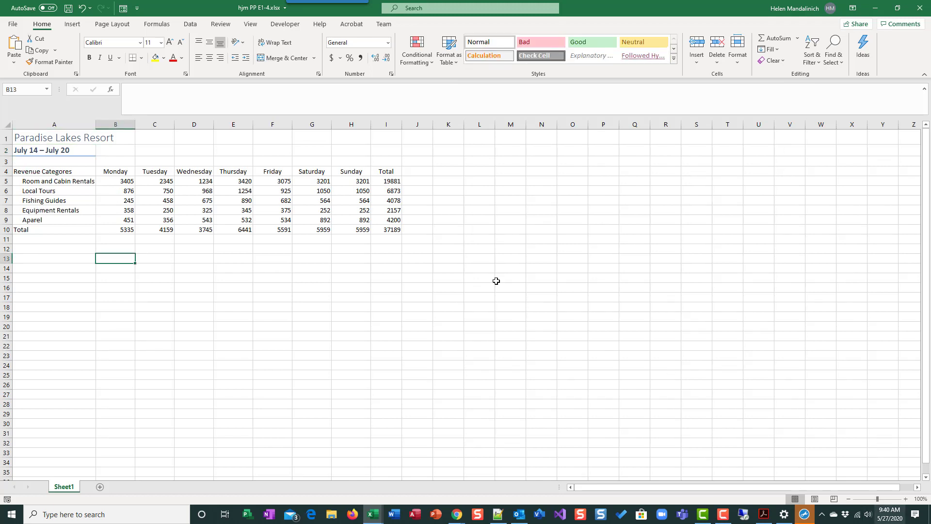
left_click(67, 153)
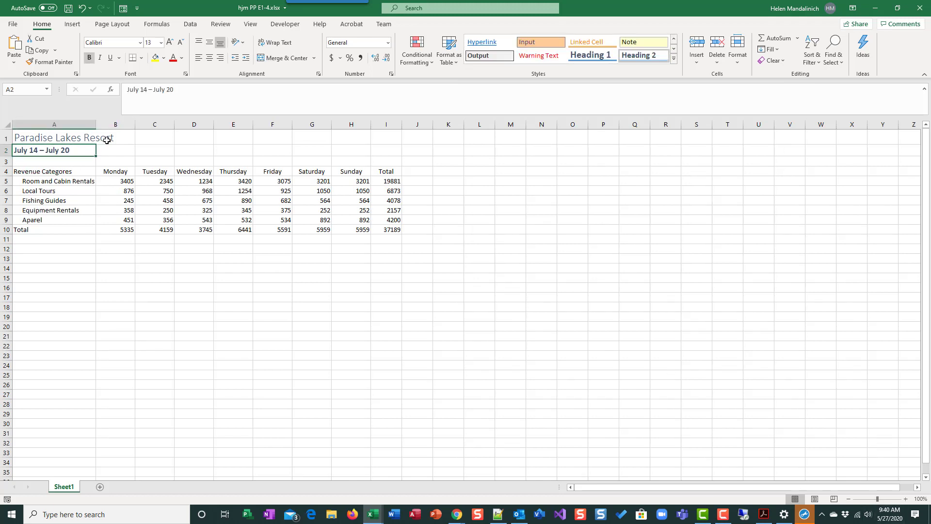
left_click(897, 7)
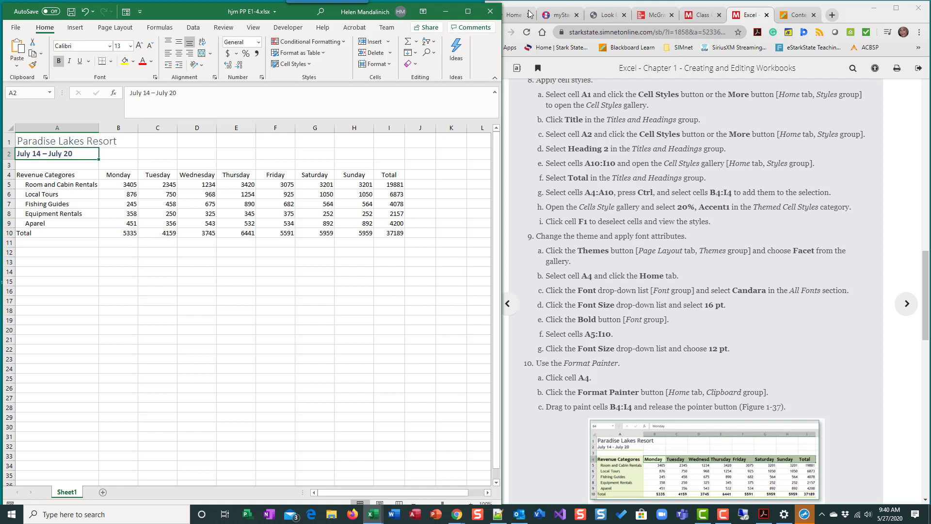
Step: Apply the Total cell style to cells A10:I10
scroll(559, 176, "down", 1)
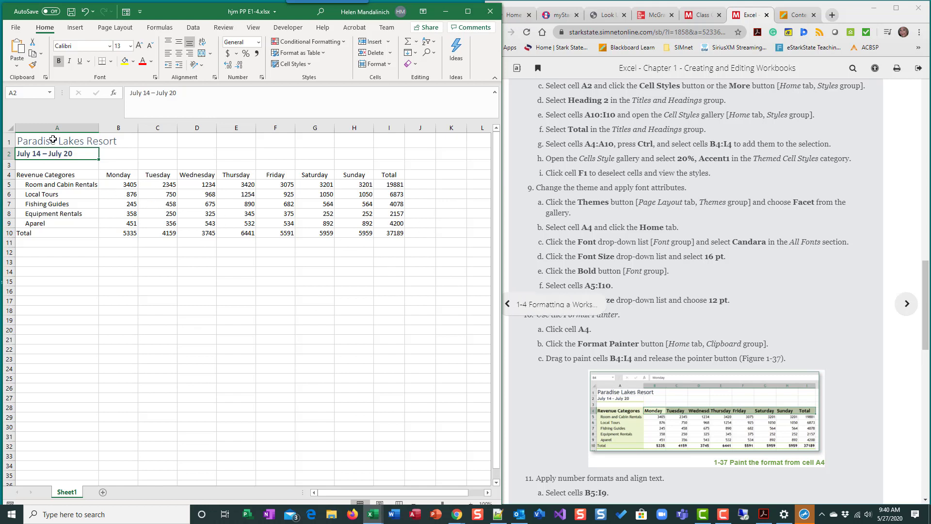
left_click_drag(40, 232, 380, 235)
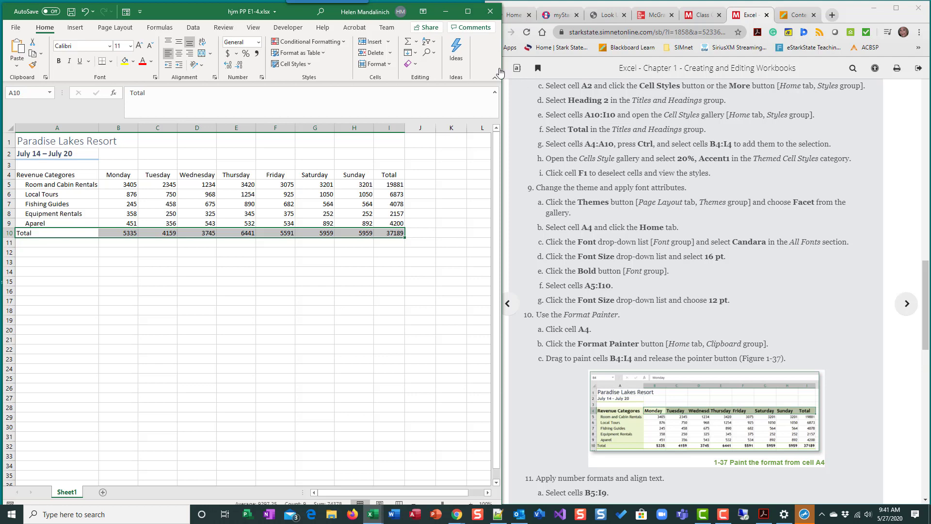
left_click(310, 67)
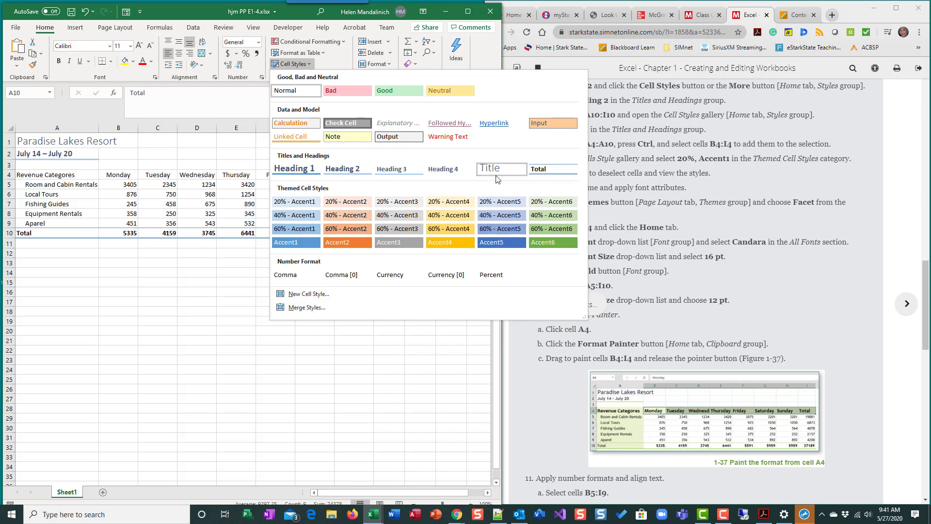
left_click(546, 170)
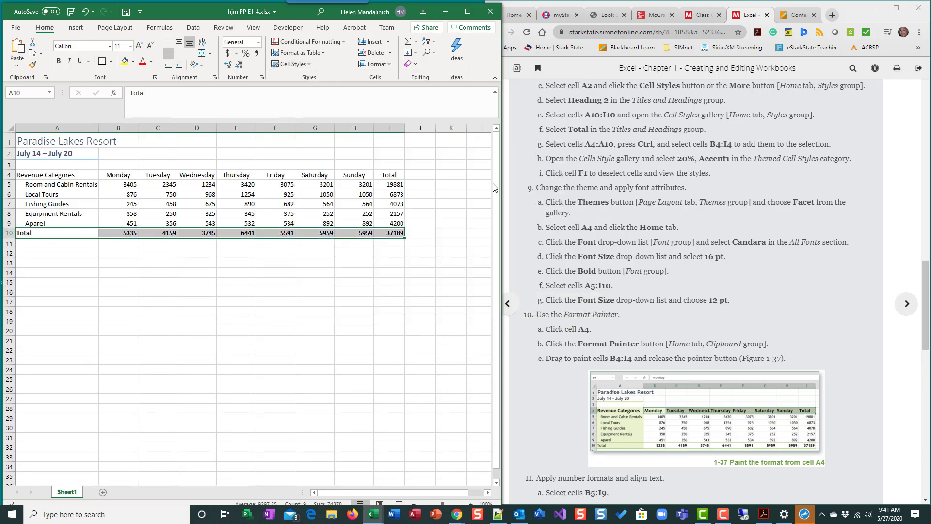
left_click(156, 330)
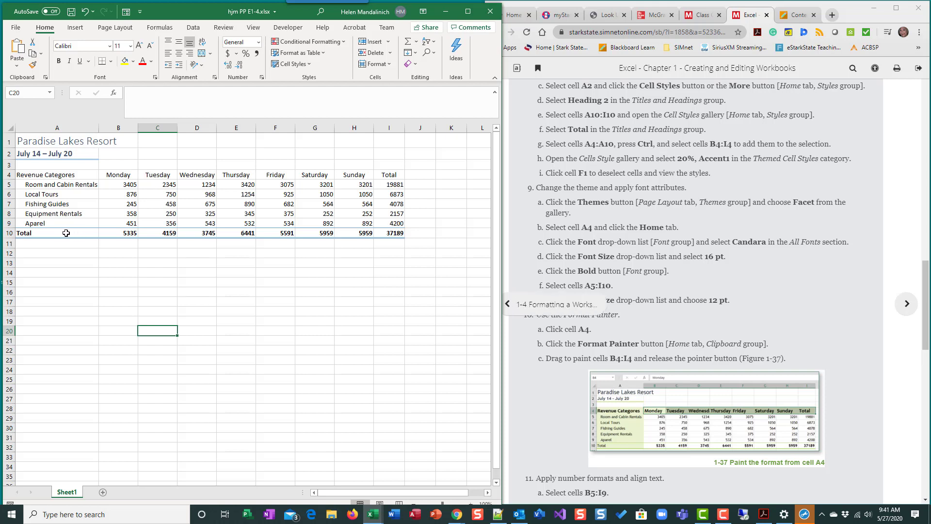
left_click_drag(69, 232, 390, 234)
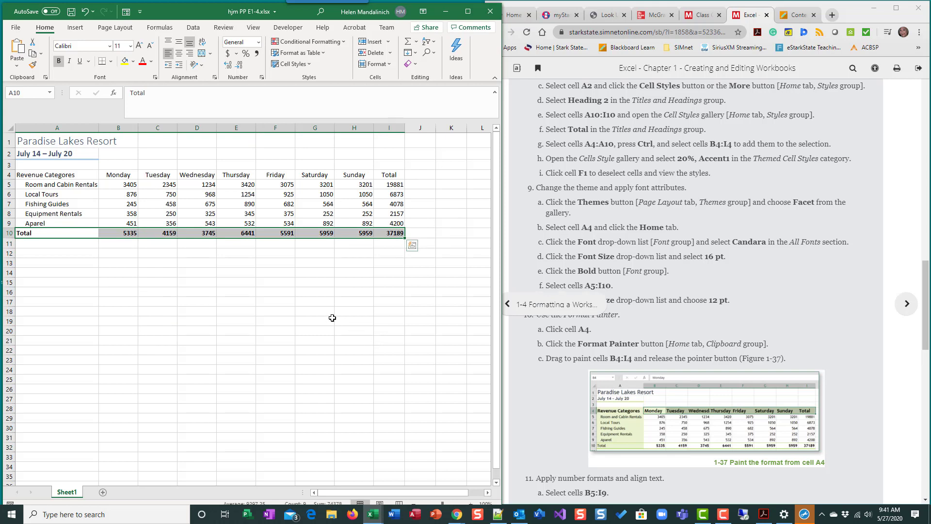
left_click_drag(62, 284, 240, 310)
left_click(406, 341)
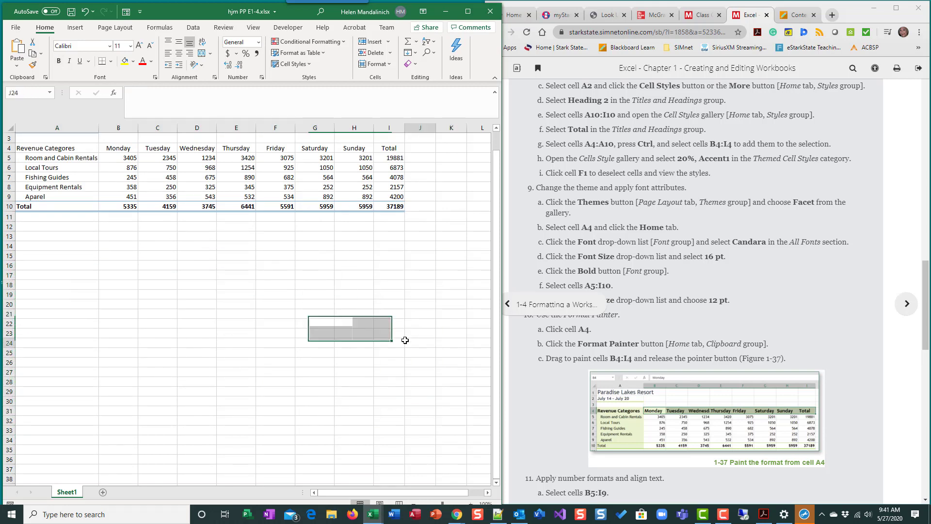
scroll(231, 307, "up", 1)
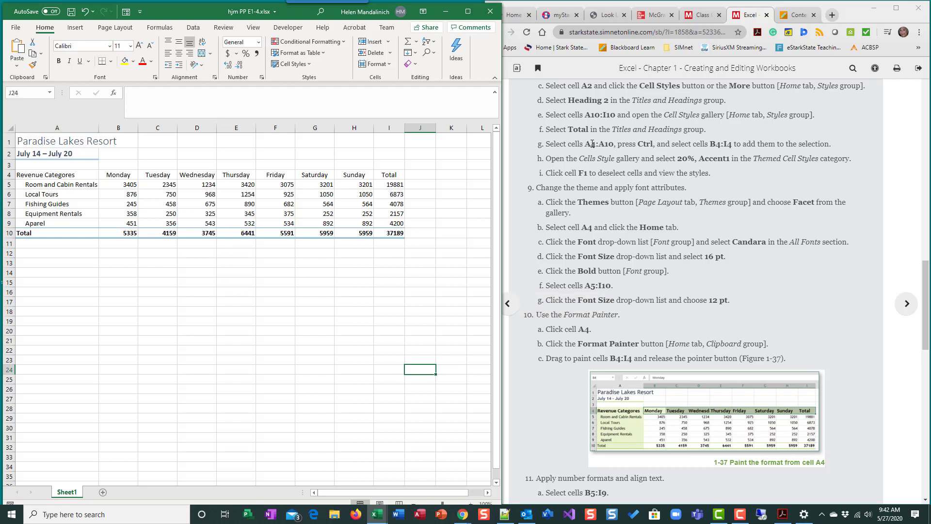
left_click_drag(56, 176, 67, 233)
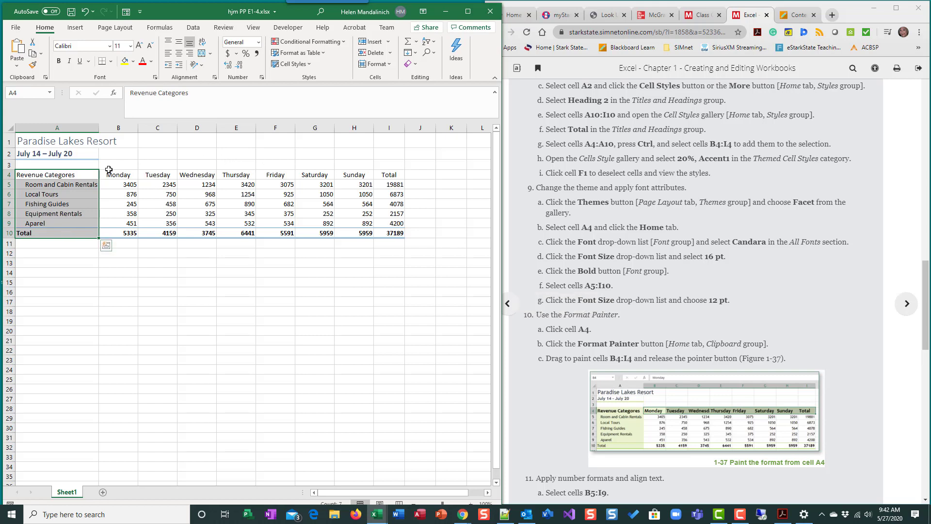
left_click_drag(117, 173, 295, 173)
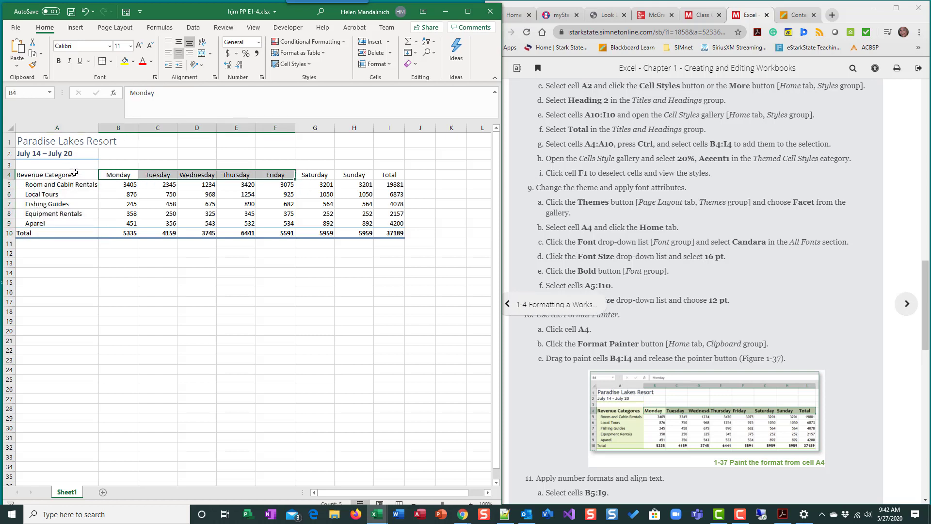
left_click_drag(73, 175, 69, 237)
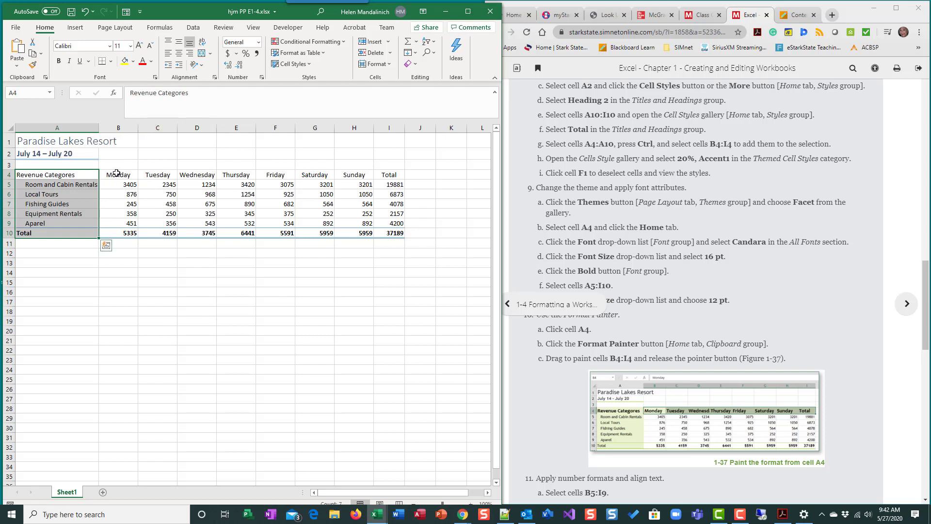
left_click_drag(117, 173, 389, 174)
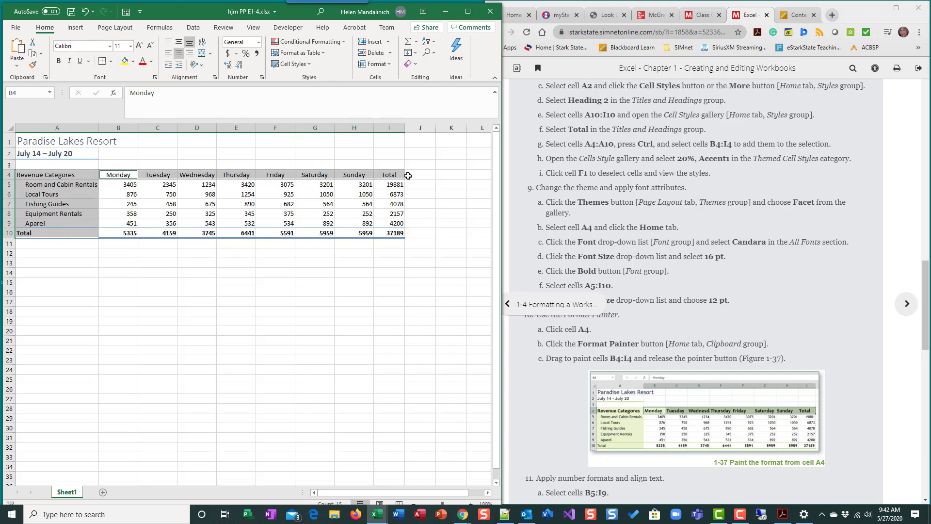
left_click_drag(325, 310, 354, 349)
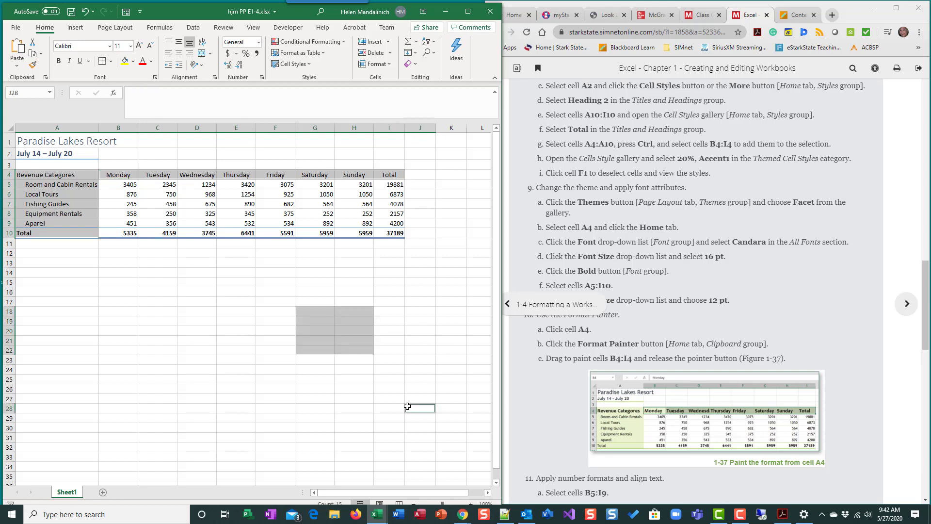
left_click_drag(414, 407, 388, 427)
left_click_drag(72, 365, 73, 388)
left_click_drag(212, 320, 213, 330)
left_click_drag(201, 407, 315, 427)
left_click(426, 291, "ctrl")
left_click(461, 201, "ctrl")
left_click_drag(218, 274, 291, 283)
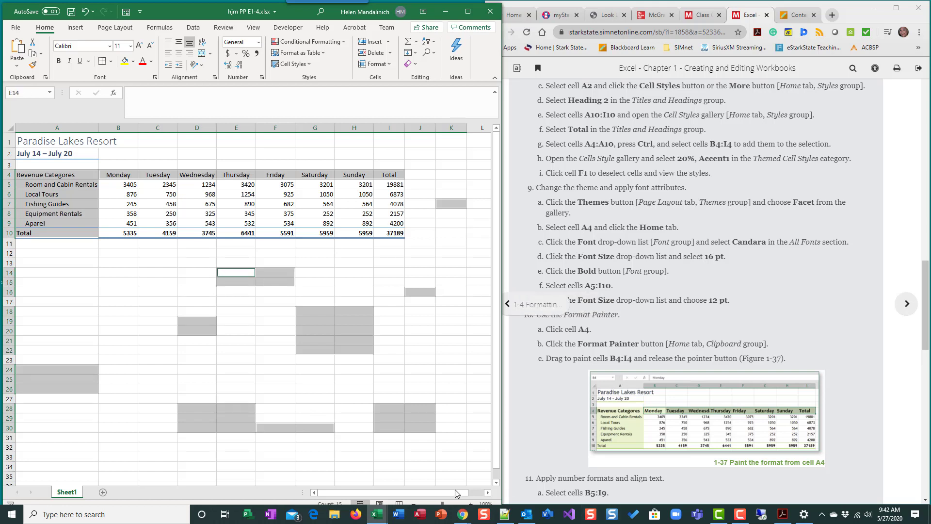
left_click(250, 388)
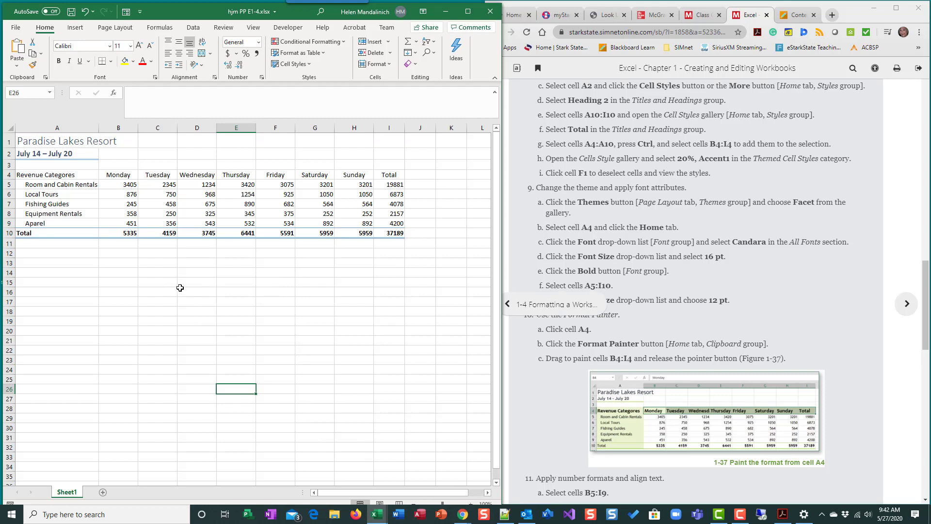
Step: Apply the 20% - Accent1 cell style to cells A4:A10 together with B4:I4
mouse_move(70, 173)
left_mouse_down()
mouse_move(59, 228)
mouse_move(68, 234)
left_mouse_up()
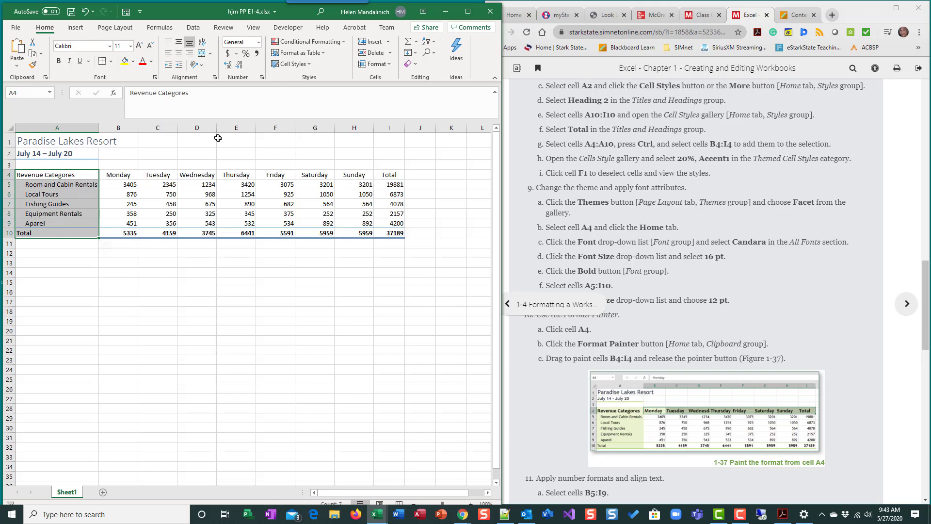
left_click(121, 175, "ctrl")
left_click_drag(144, 172, 382, 175)
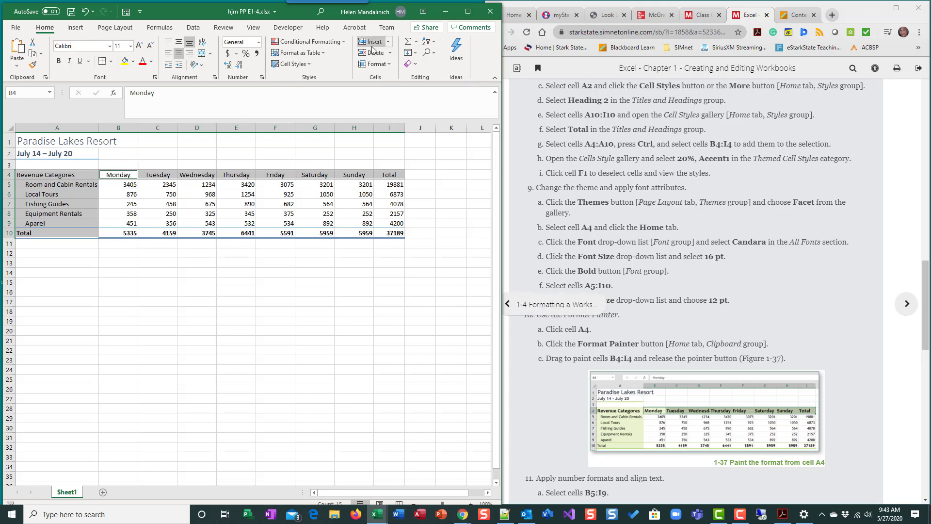
left_click(310, 65)
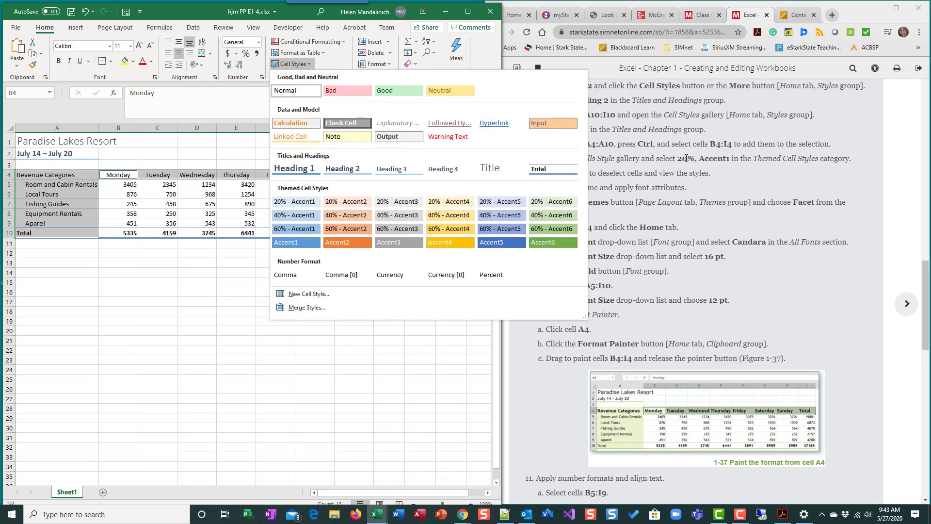
left_click(298, 202)
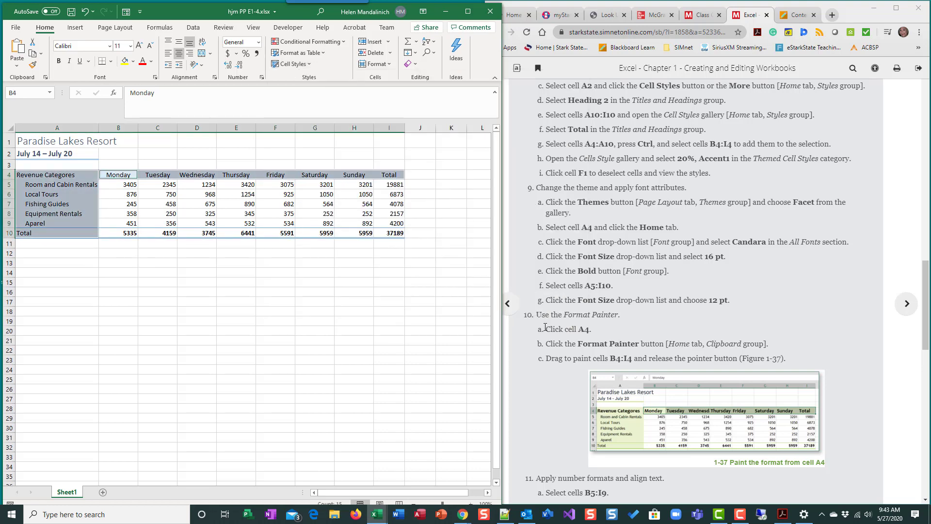
Step: Deselect the styled cells by selecting an empty cell and save the workbook
left_click(579, 173)
double_click(583, 173)
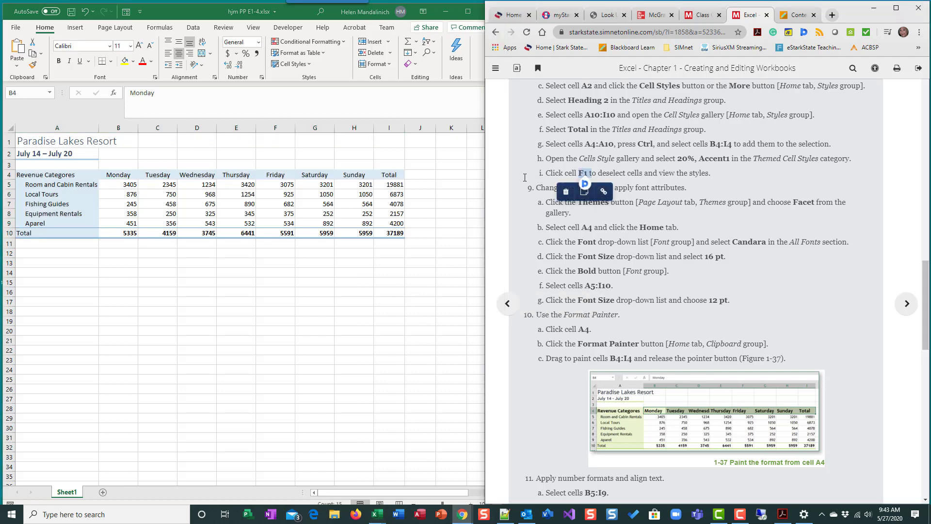
left_click(275, 340)
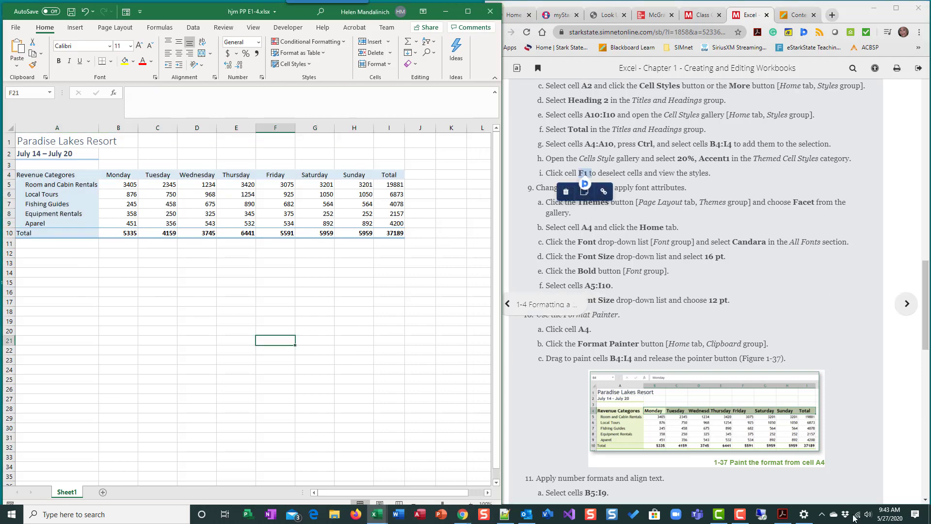
left_click(701, 202)
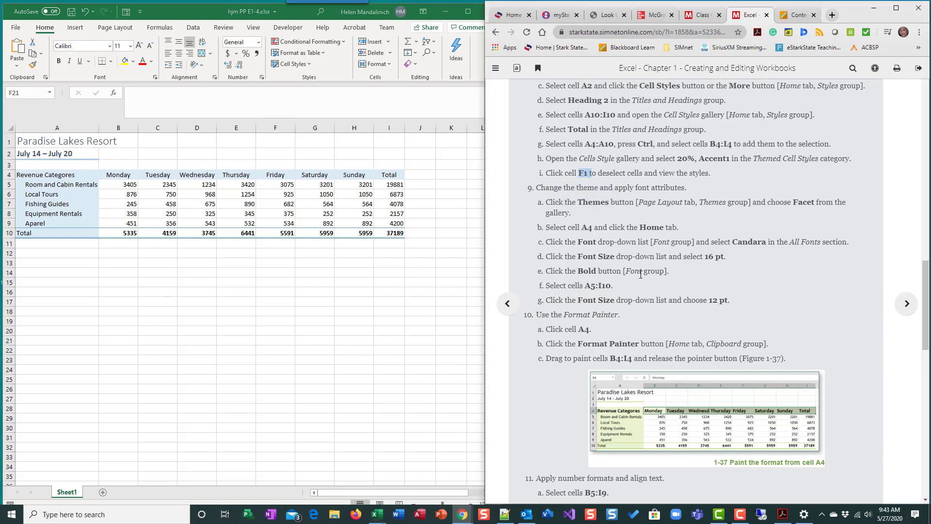
left_click(410, 339)
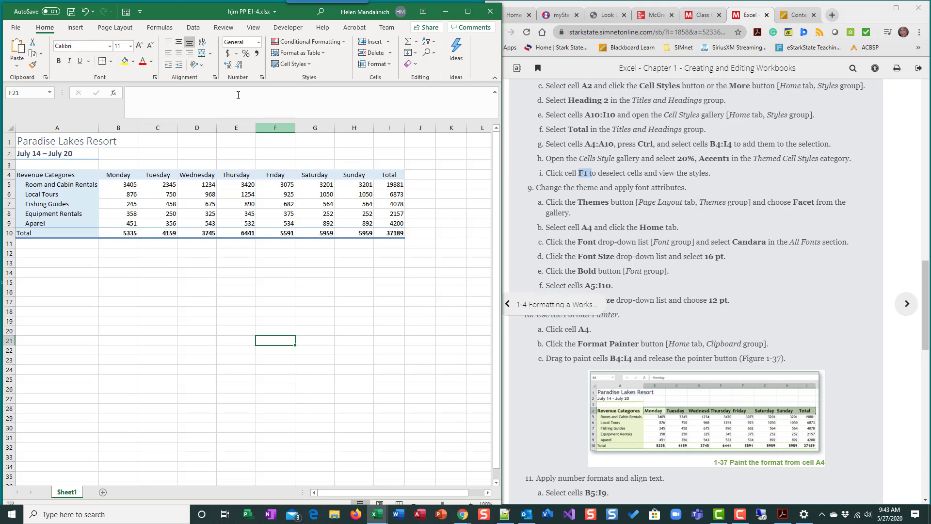
left_click(71, 11)
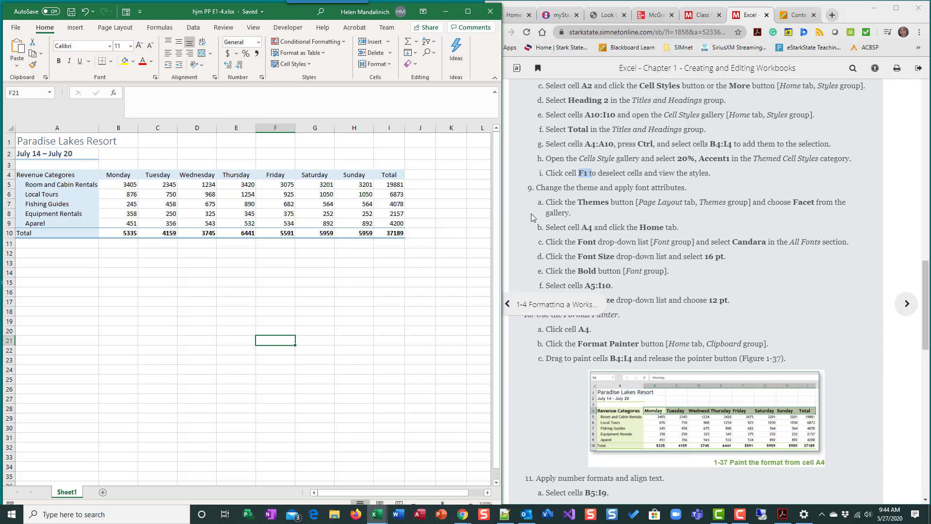
Step: Change the workbook theme to Facet
scroll(534, 217, "down", 2)
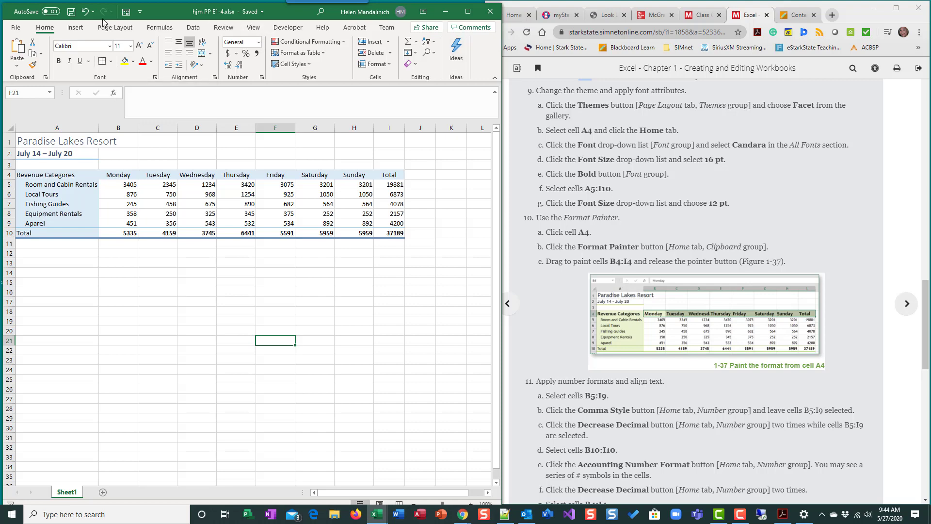
left_click(116, 27)
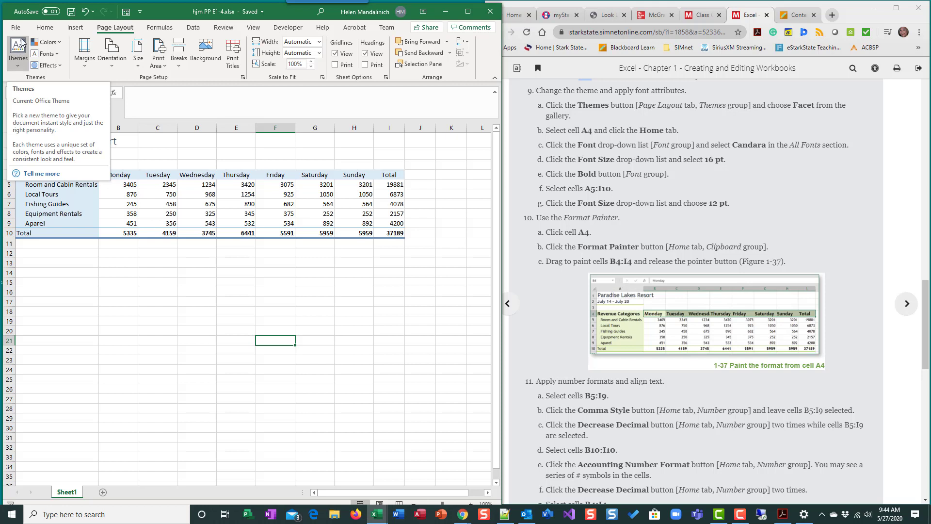
left_click(17, 61)
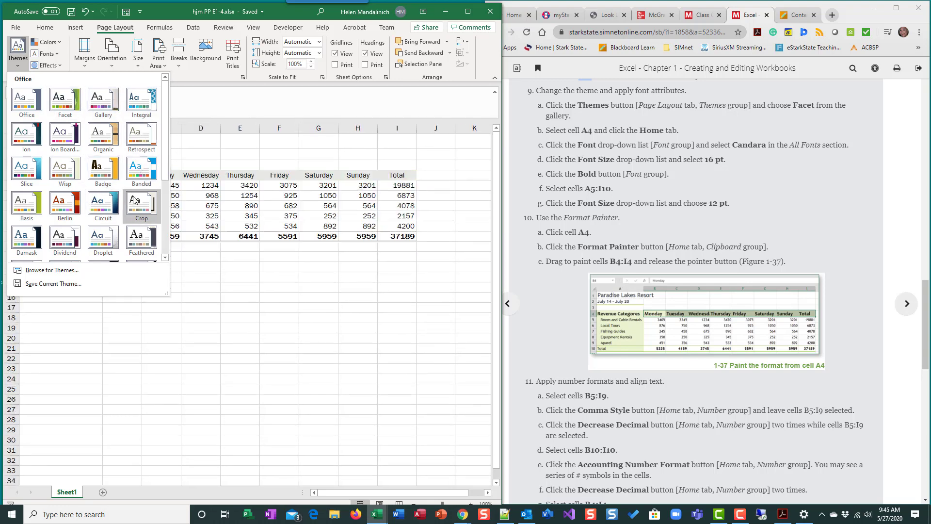
left_click(57, 101)
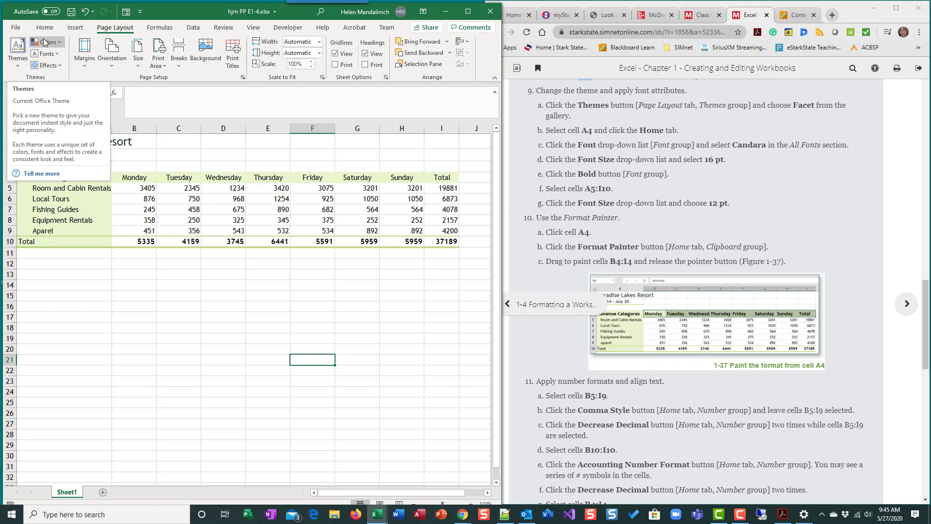
left_click(60, 41)
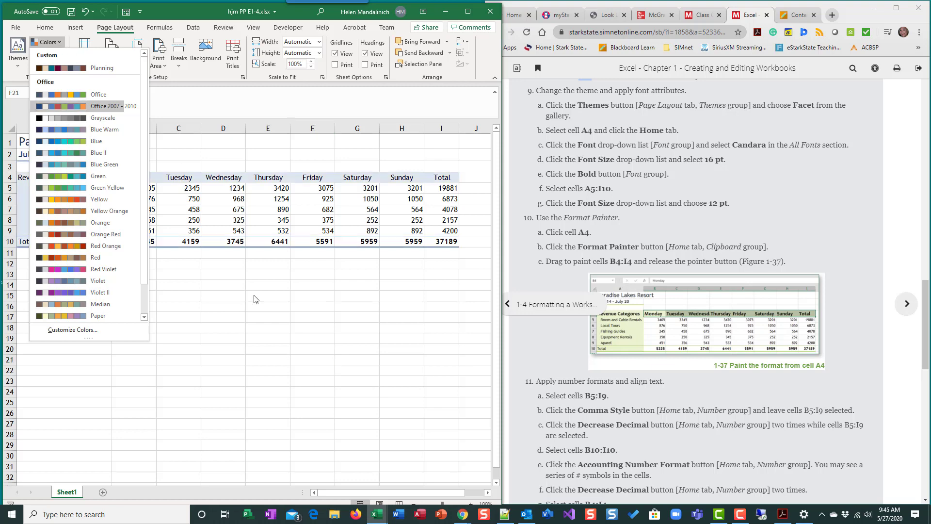
left_click(260, 267)
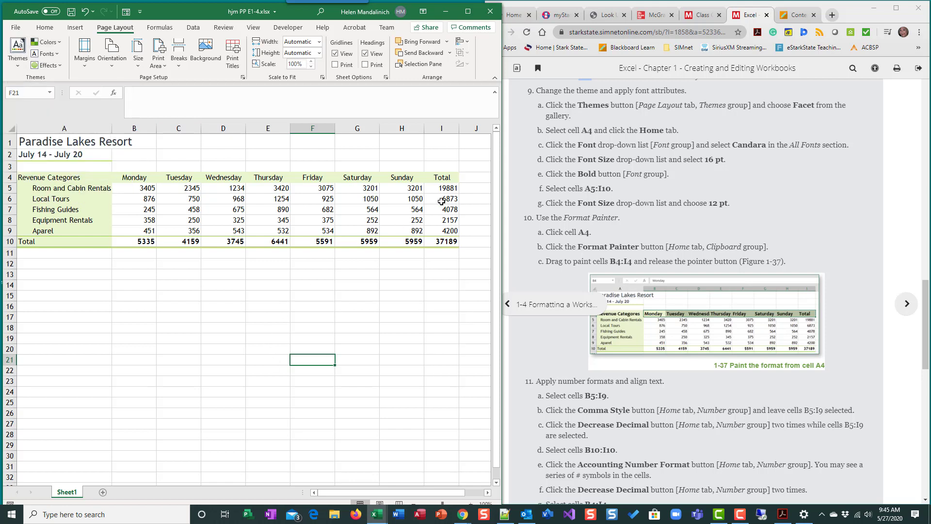
left_click(584, 143)
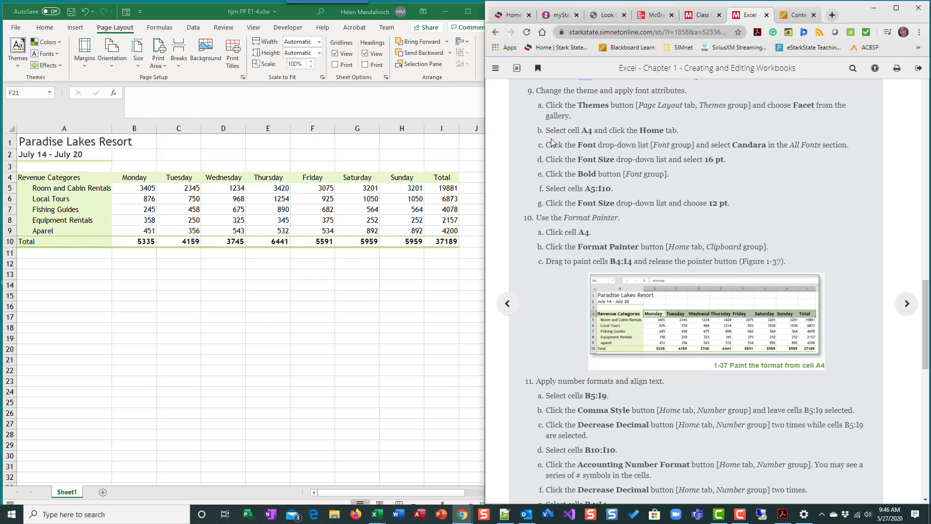
Step: Change the font of cell A4 to Candara
left_click(41, 177)
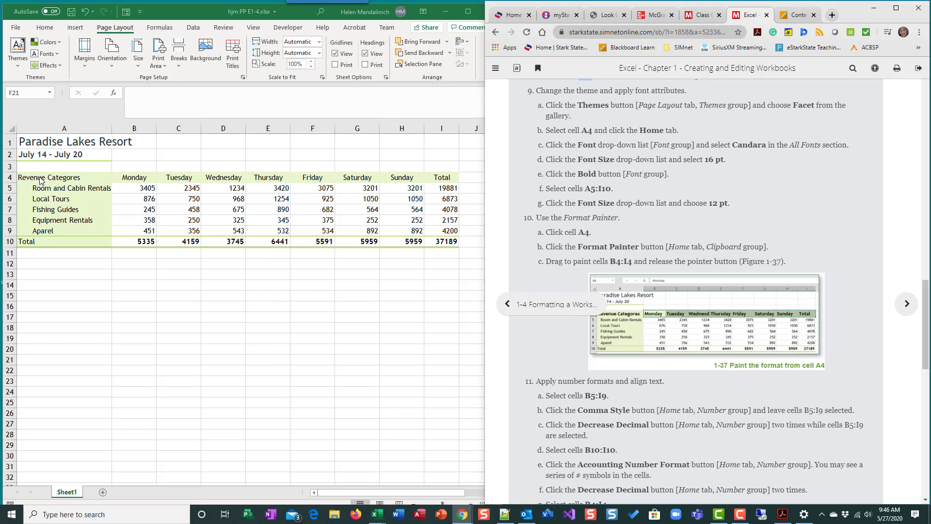
left_click(45, 27)
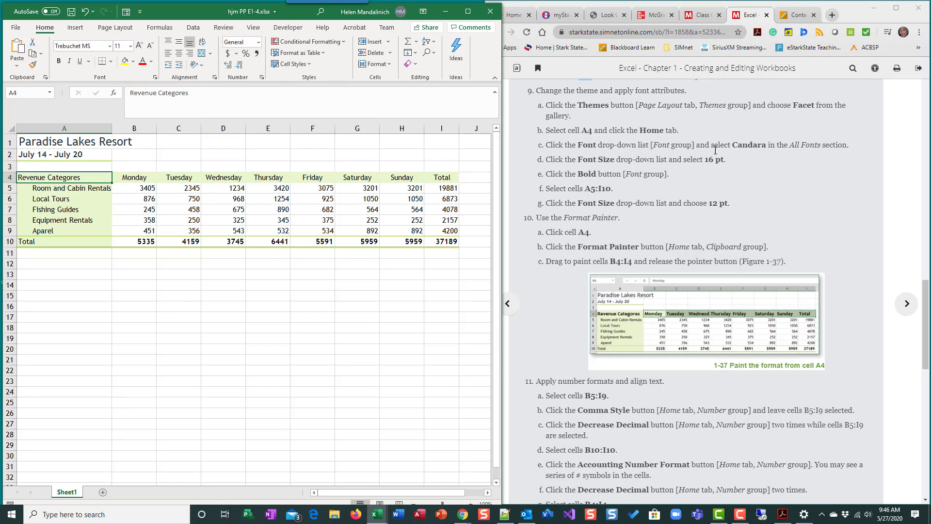
left_click(110, 47)
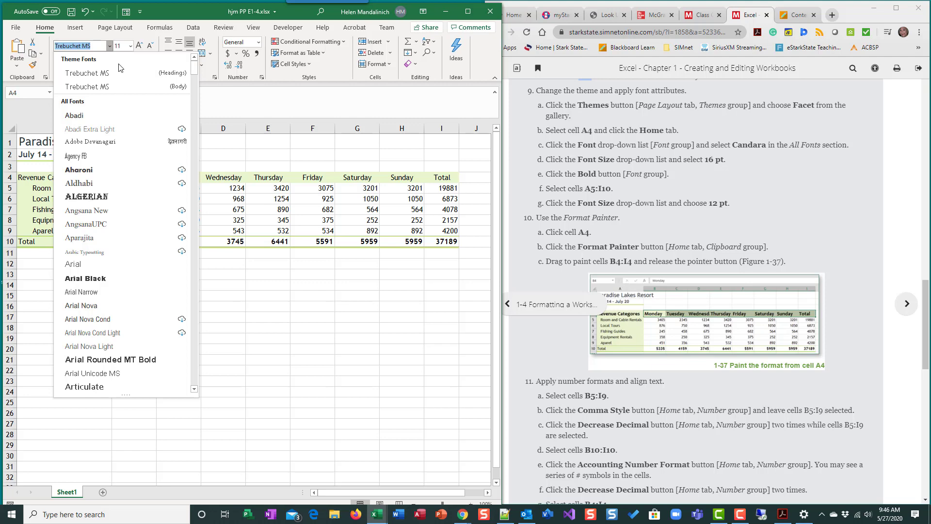
type("Candara")
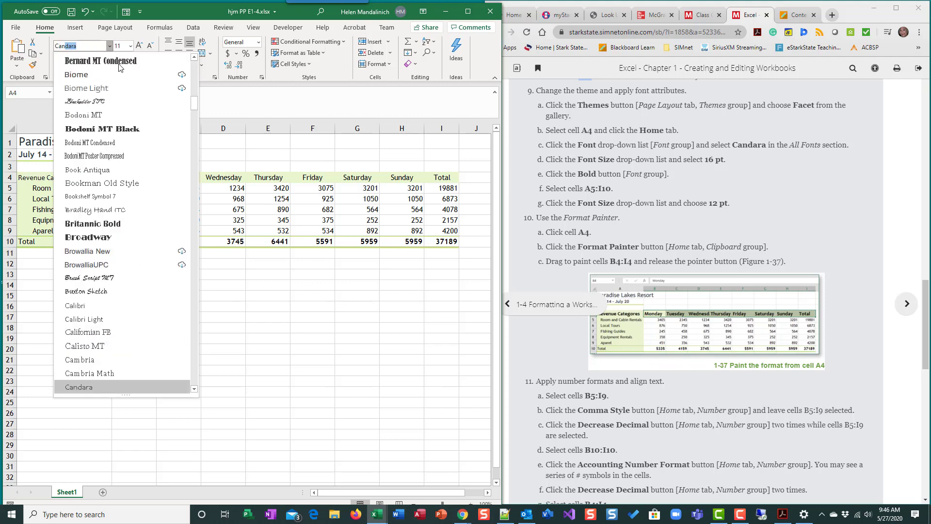
left_click(85, 387)
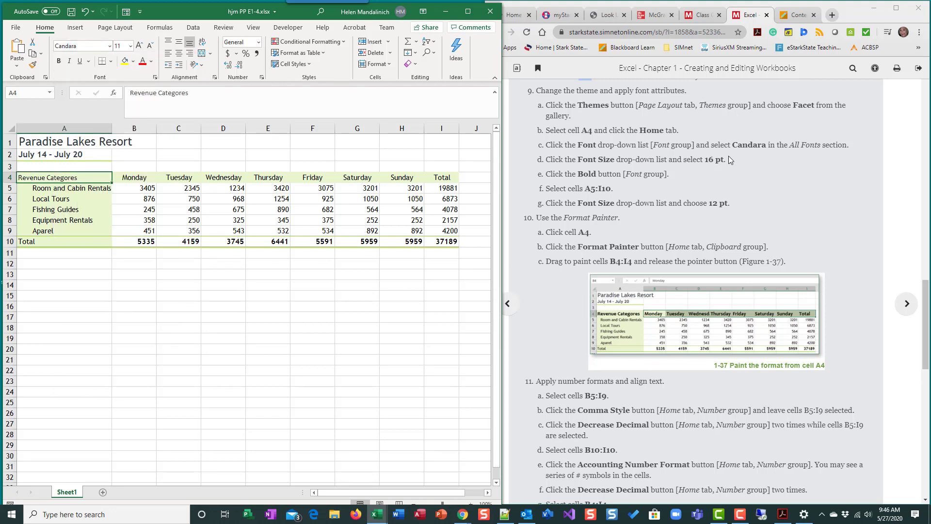
Step: Set cell A4's font size to 16 pt and make it bold
left_click(130, 46)
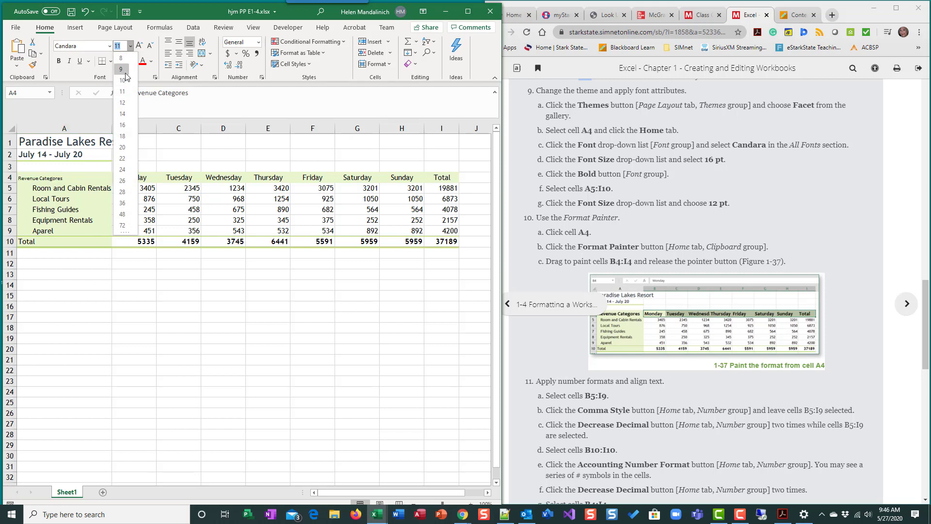
left_click(122, 125)
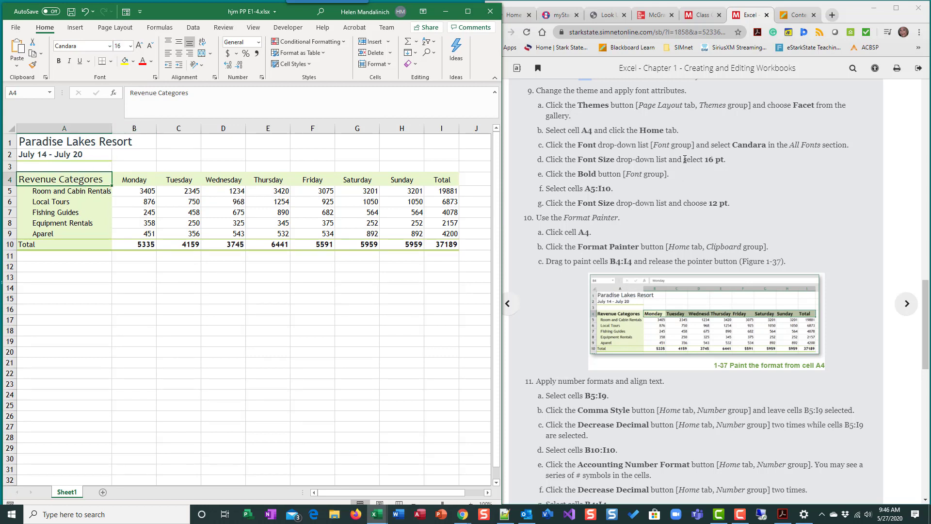
left_click(58, 63)
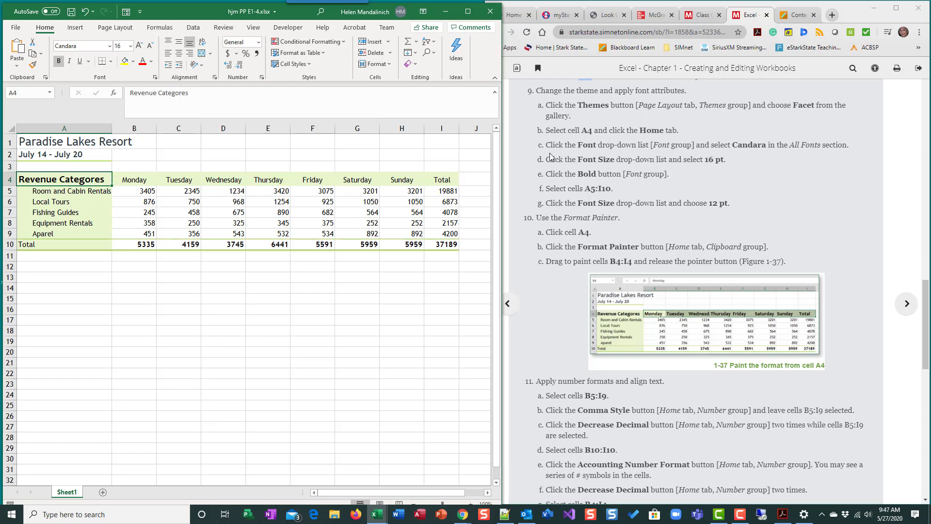
Step: Set the font size of cells A5:I9 to 12 pt
left_click(596, 200)
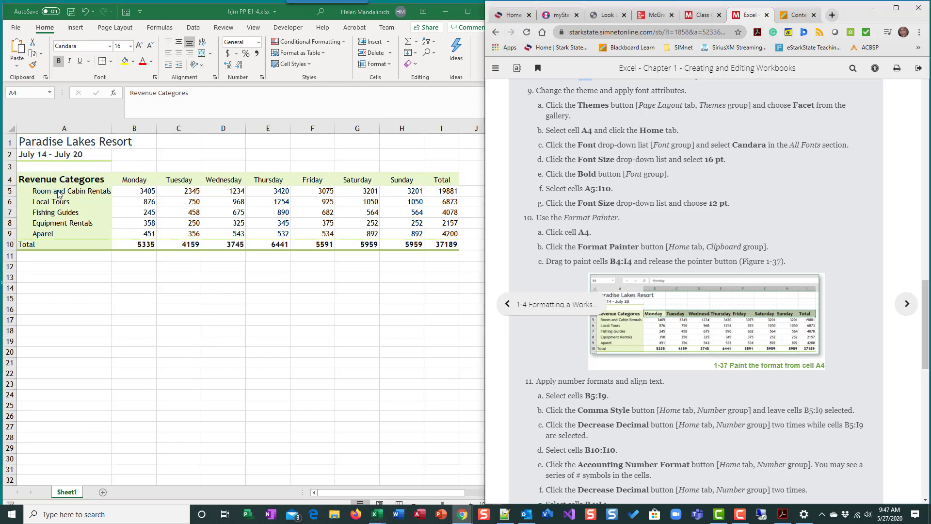
key("alt+Tab")
left_click_drag(57, 191, 437, 235)
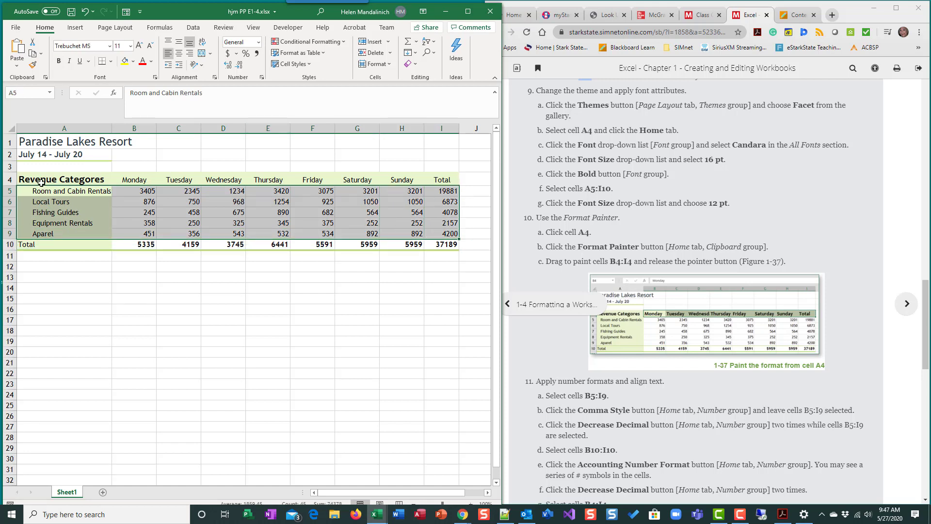
left_click(130, 46)
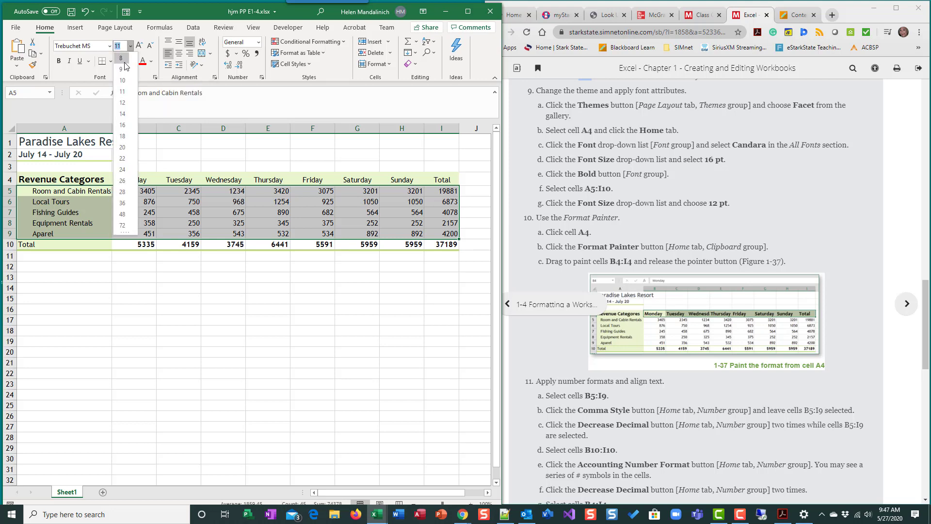
left_click(122, 103)
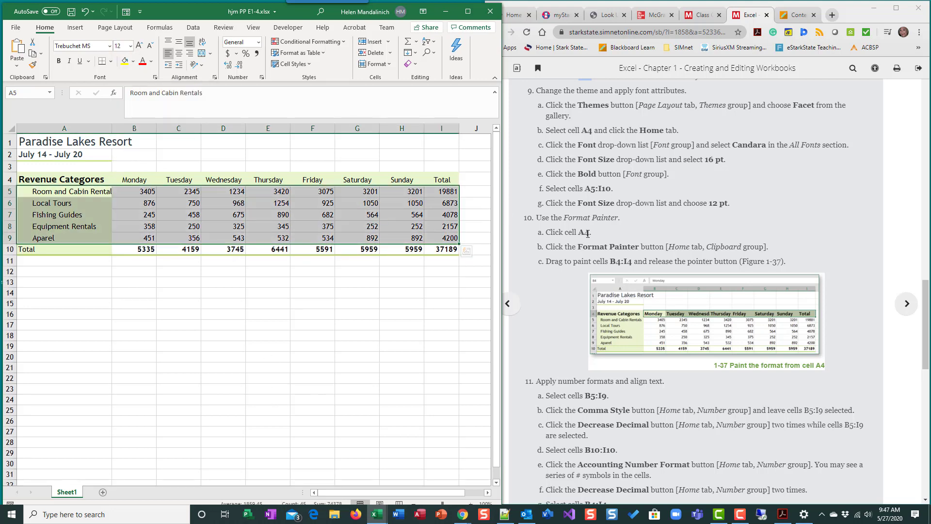
Step: Copy cell A4's formatting to cells B4:I4 with the Format Painter
left_click(502, 241)
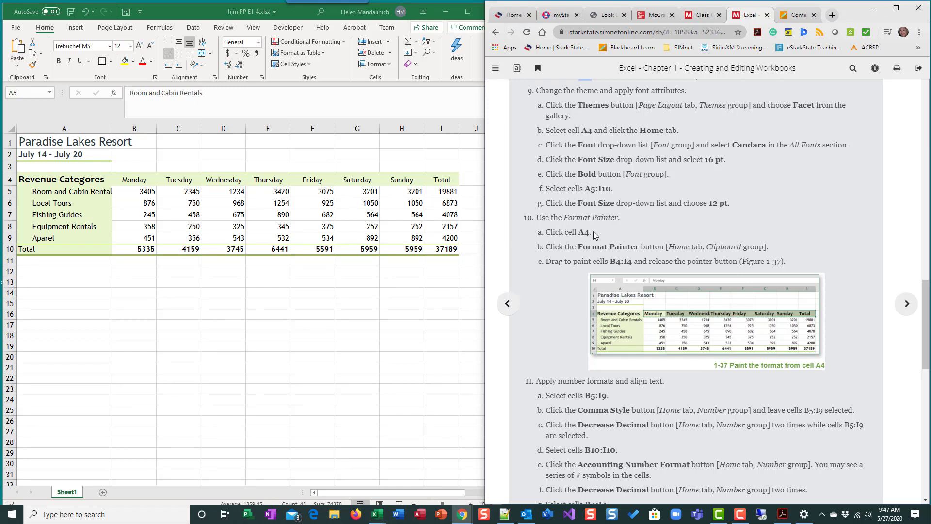
scroll(577, 195, "down", 1)
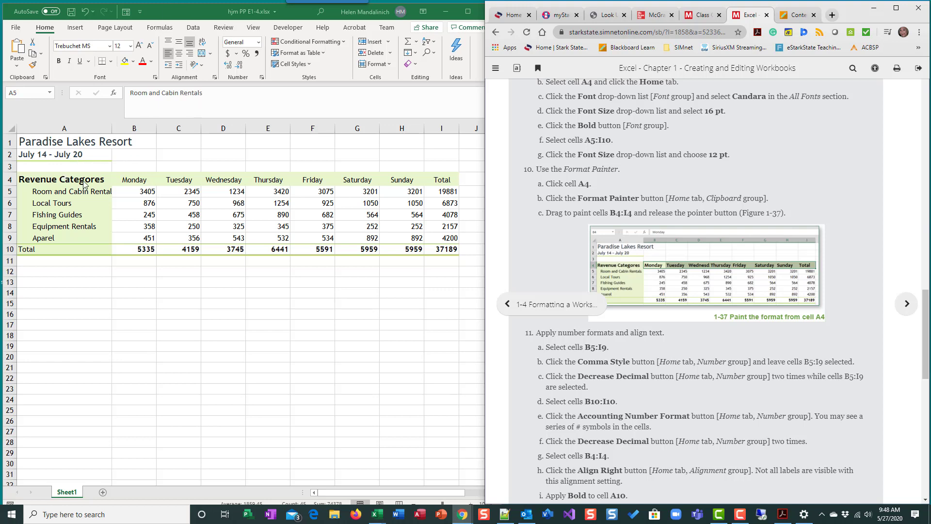
left_click(65, 179)
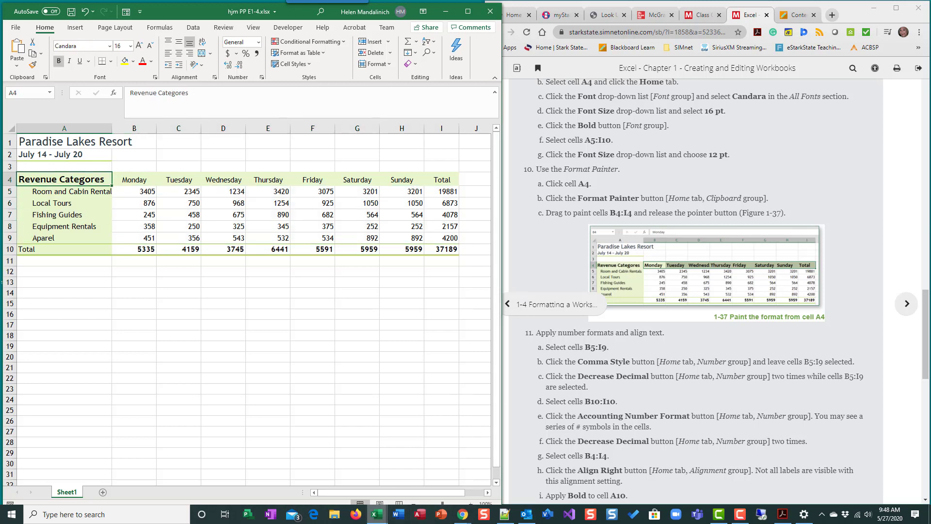
mouse_move(376, 514)
left_click(33, 65)
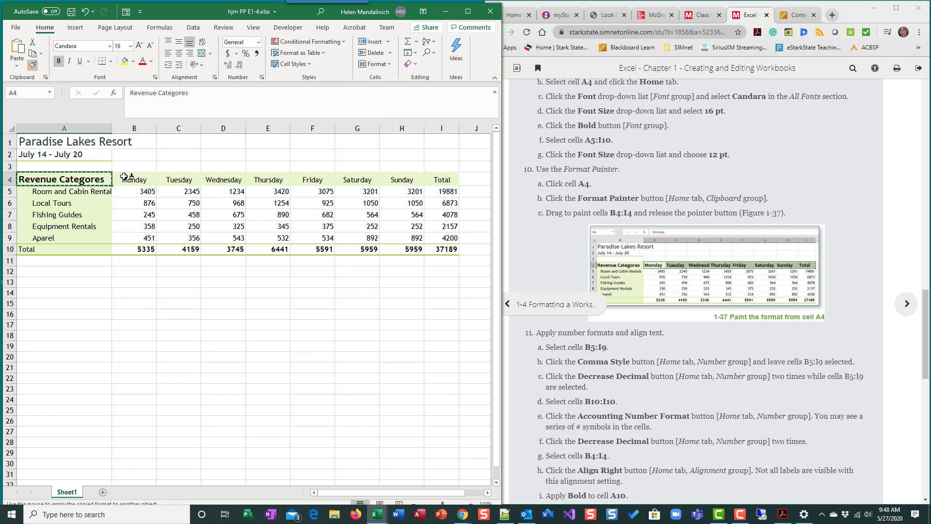
left_click_drag(128, 177, 439, 174)
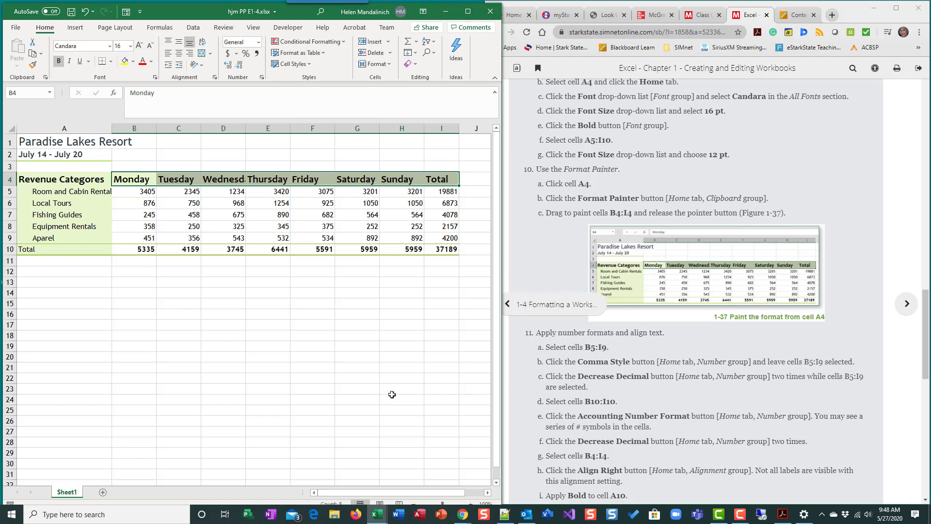
scroll(621, 317, "down", 3)
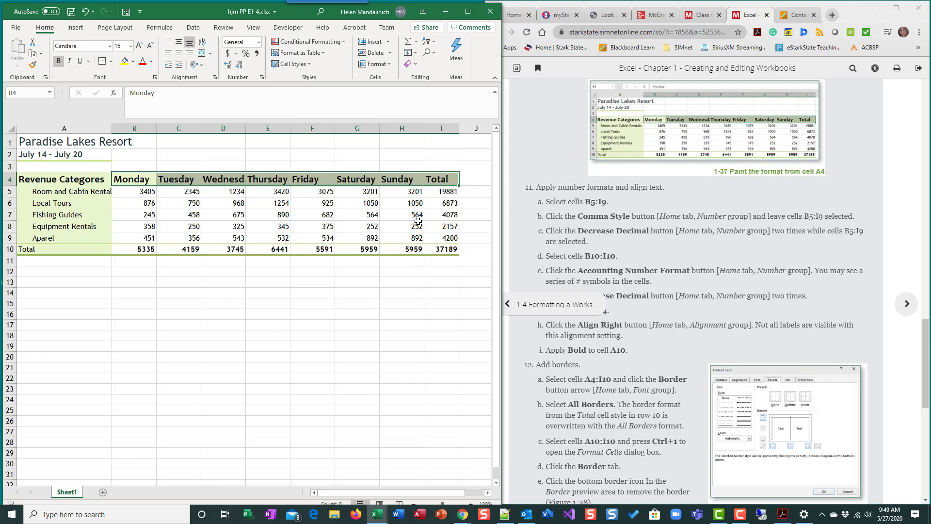
scroll(704, 283, "up", 3)
scroll(704, 286, "down", 4)
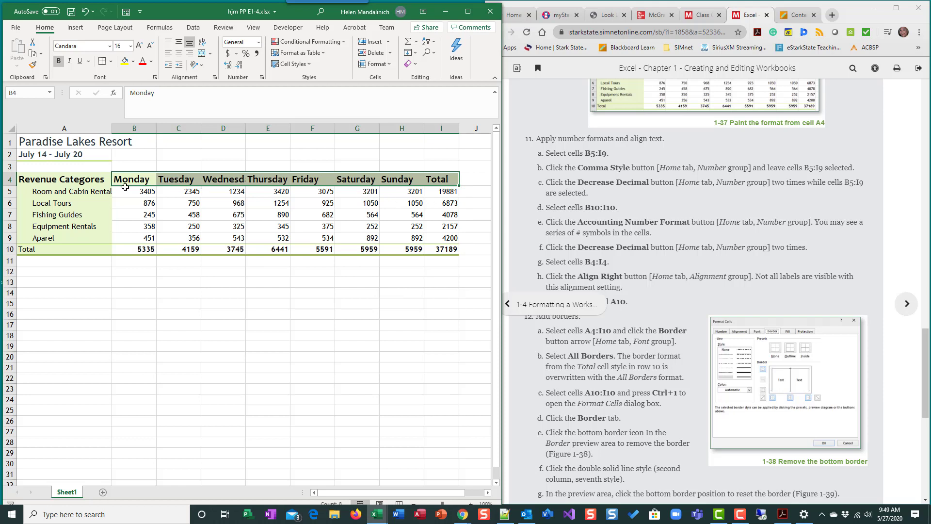
Step: Apply Comma Style to cells B5:I9 and decrease their decimal places twice
left_click_drag(137, 193, 445, 238)
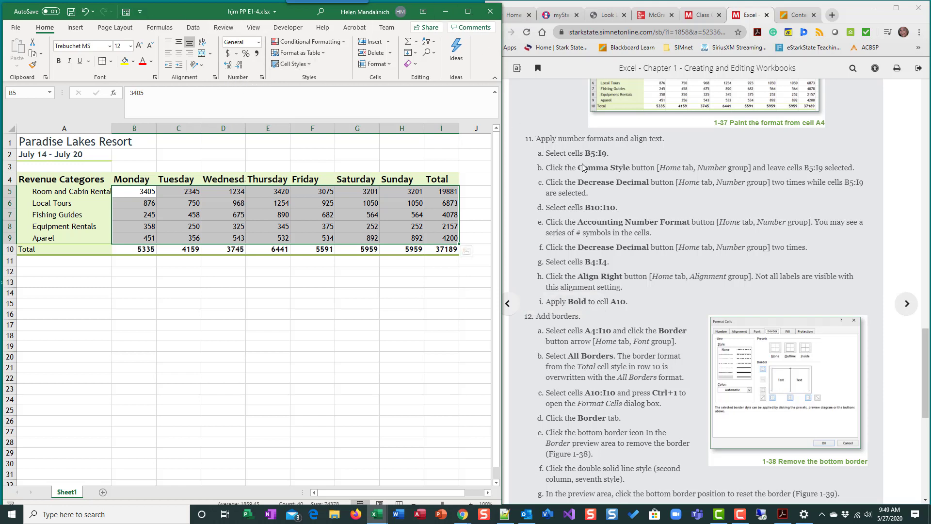
left_click(468, 11)
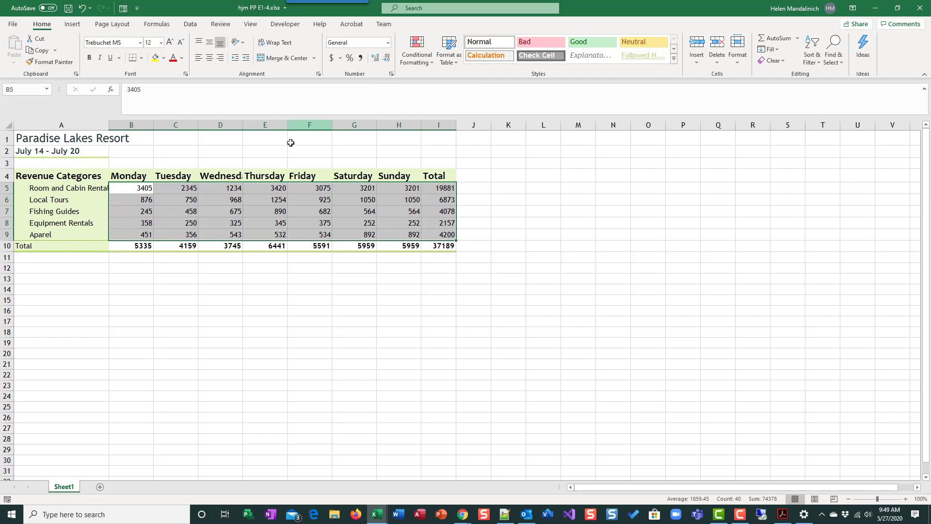
left_click(360, 59)
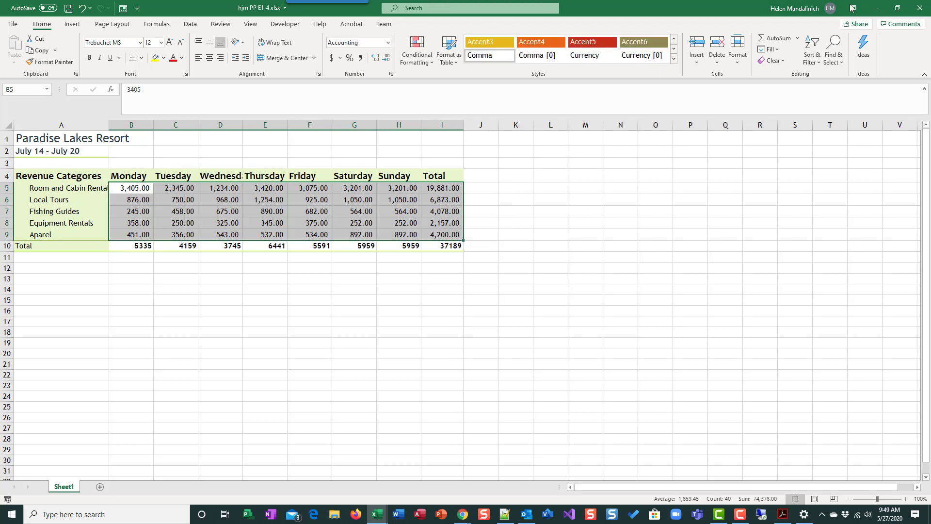
left_click(896, 9)
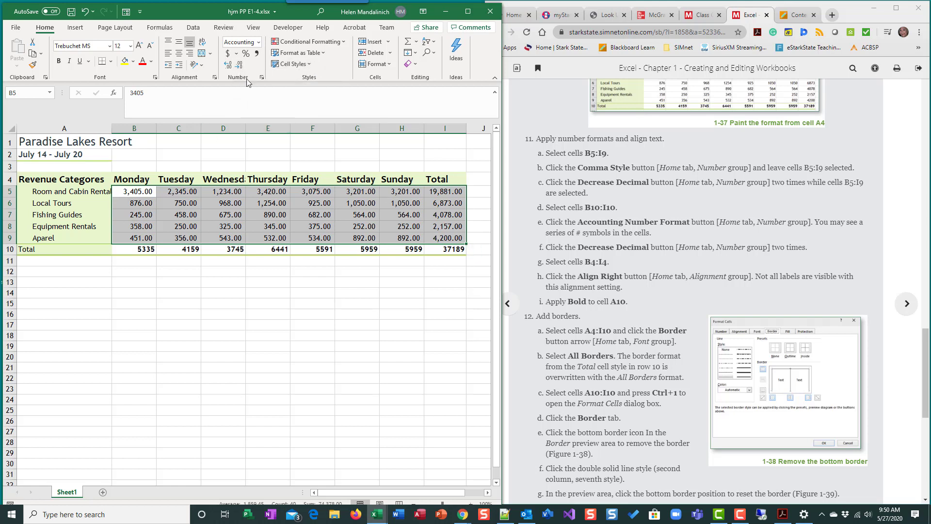
left_click(240, 65)
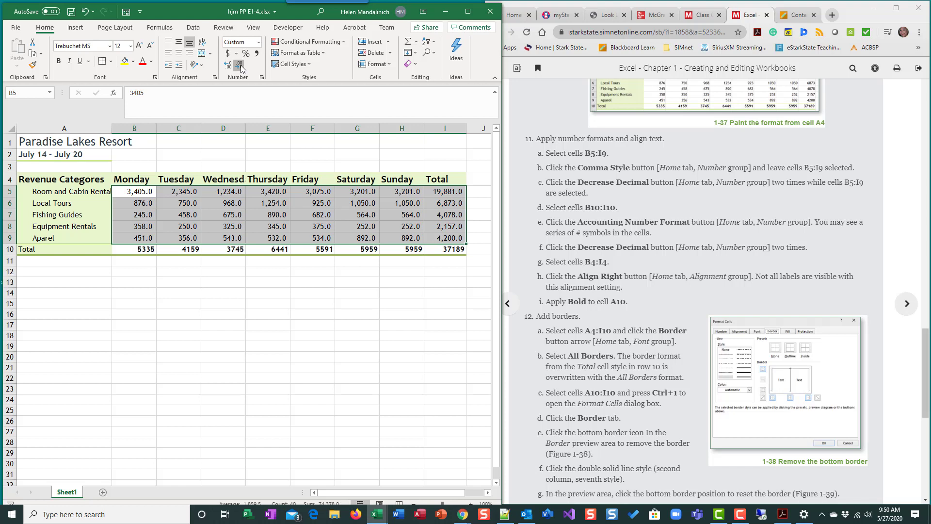
left_click(240, 66)
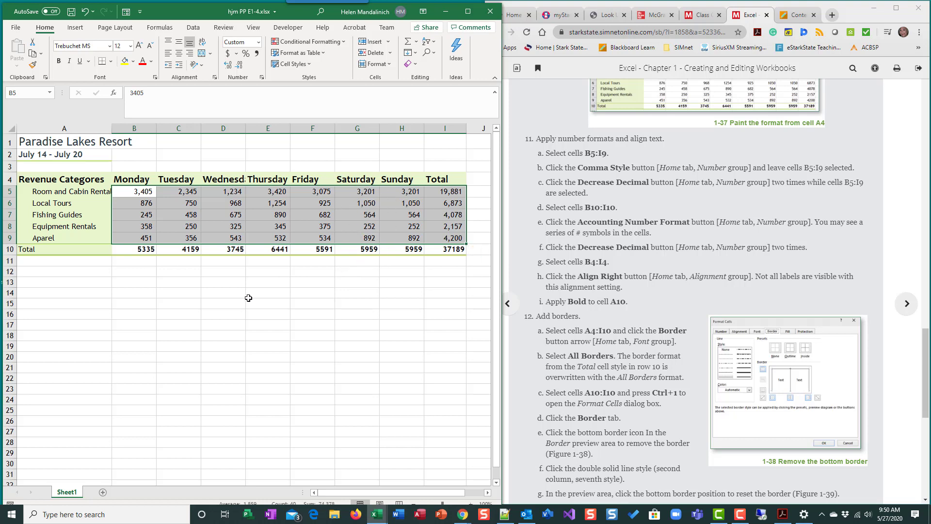
Step: Apply the Accounting Number Format to the totals in cells B10:I10 and decrease their decimals twice
left_click(216, 314)
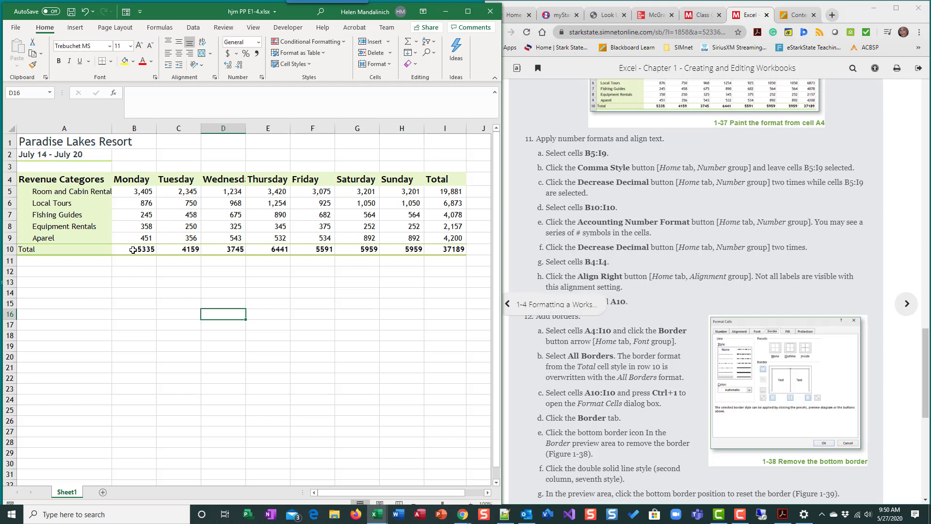
left_click_drag(133, 250, 456, 249)
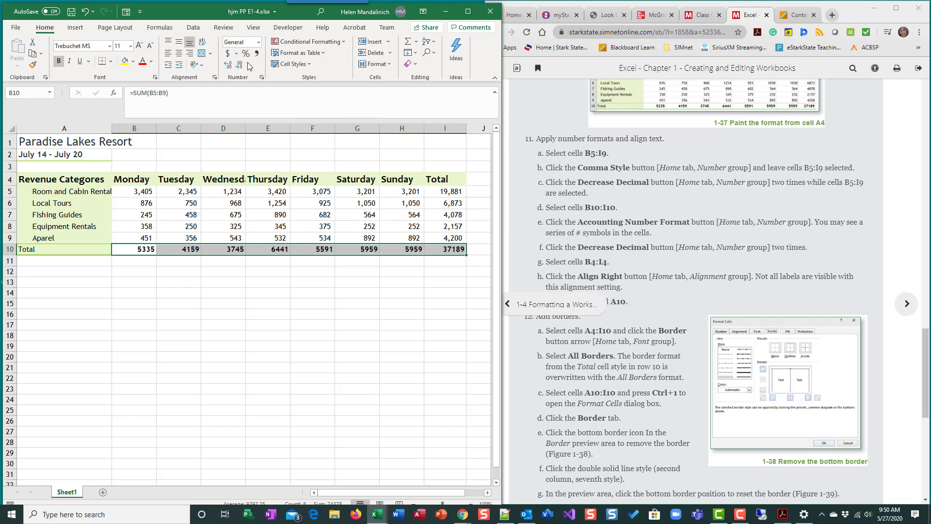
left_click(468, 11)
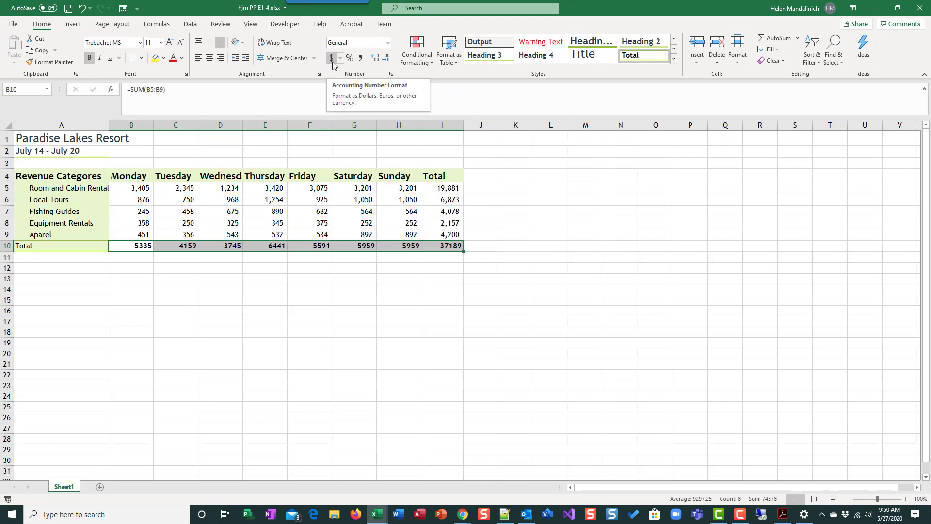
left_click(388, 43)
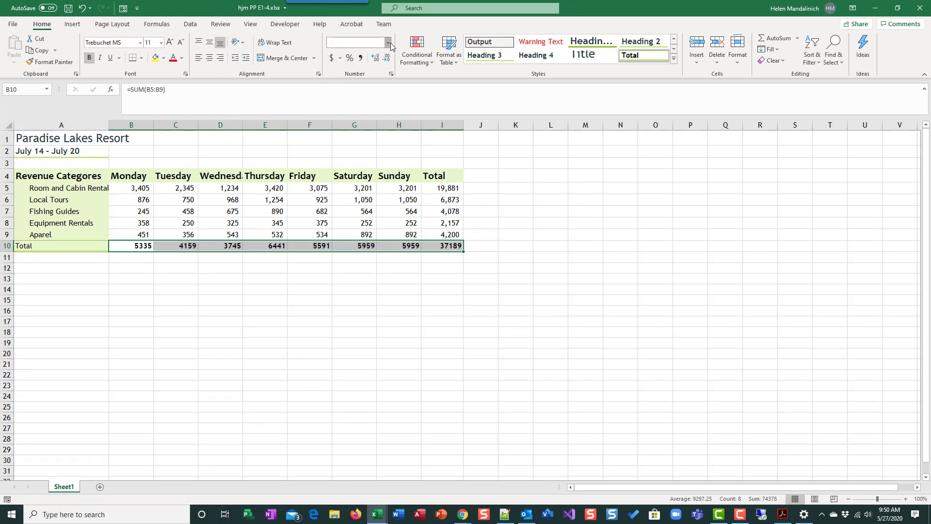
left_click(300, 112)
left_click(388, 44)
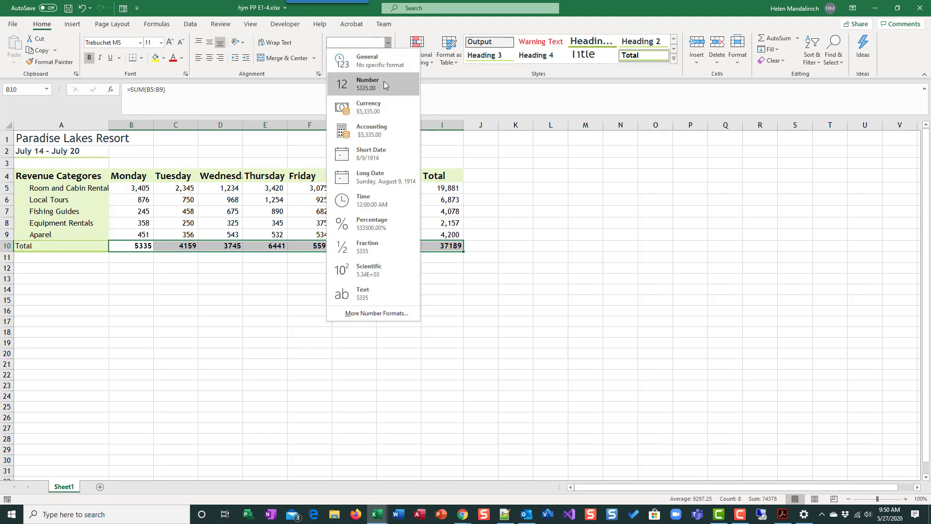
left_click(436, 30)
left_click(332, 58)
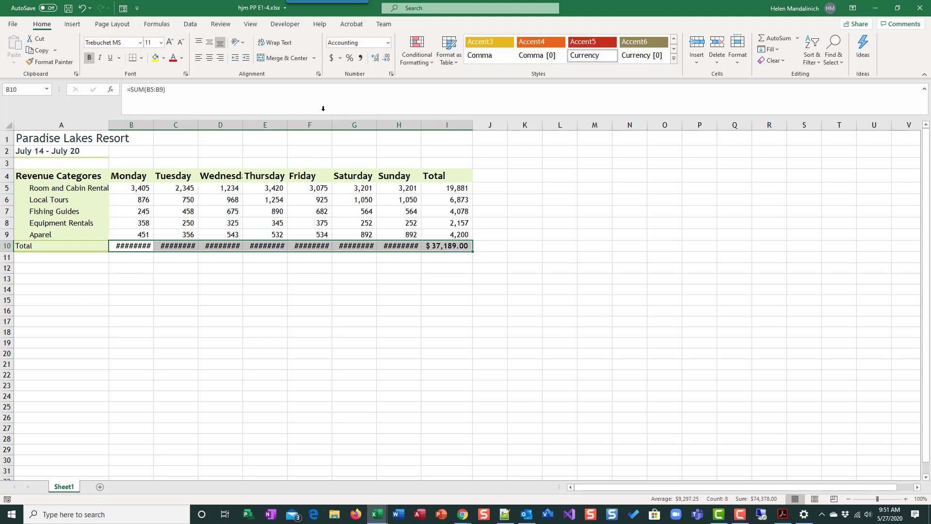
left_click(386, 58)
left_click(387, 58)
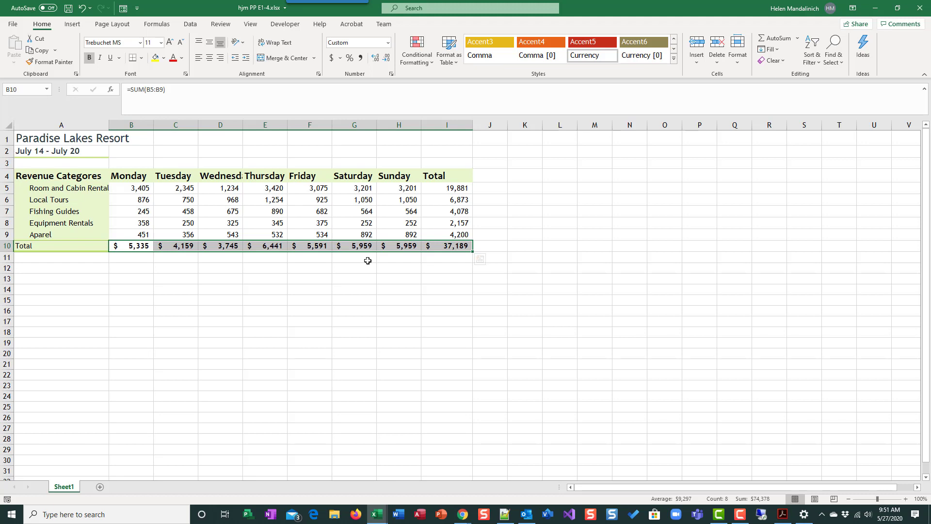
left_click(898, 8)
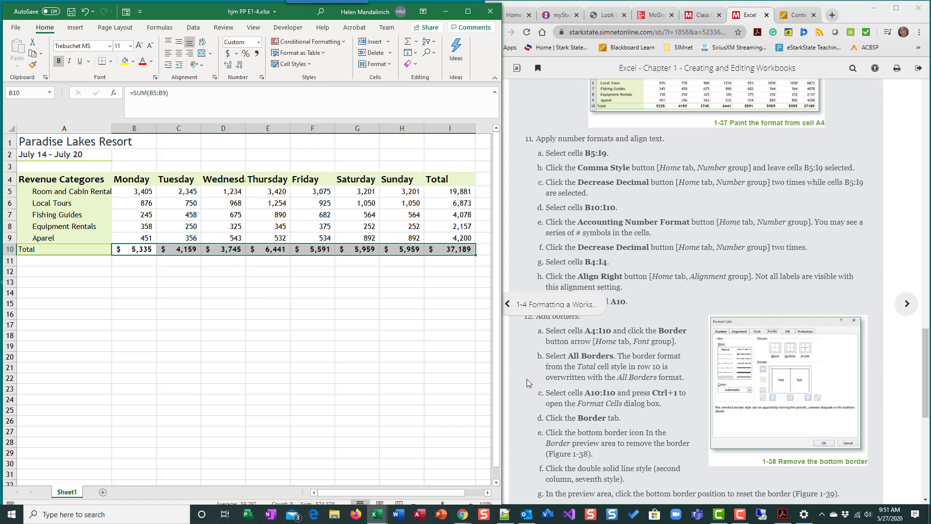
Step: Right-align the day and Total headings in cells B4:I4
scroll(618, 355, "down", 1)
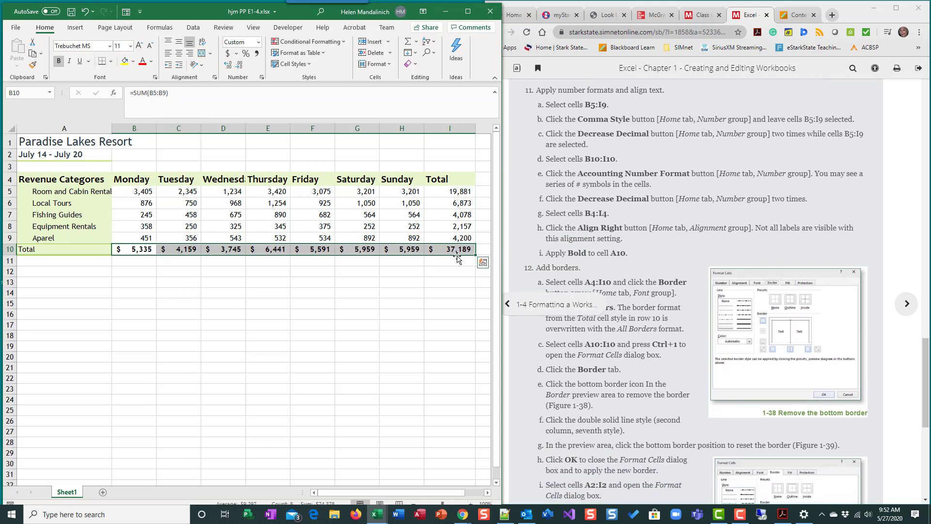
left_click_drag(135, 294, 136, 303)
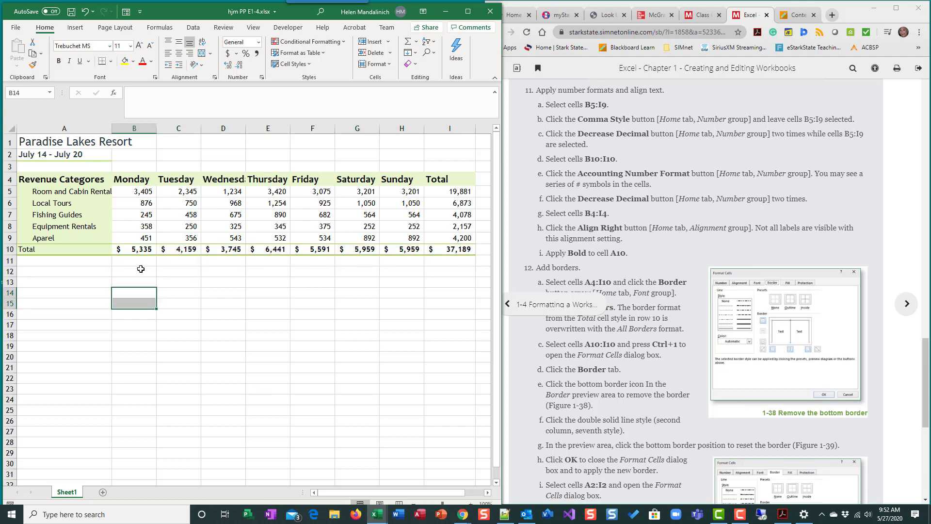
left_click(149, 245)
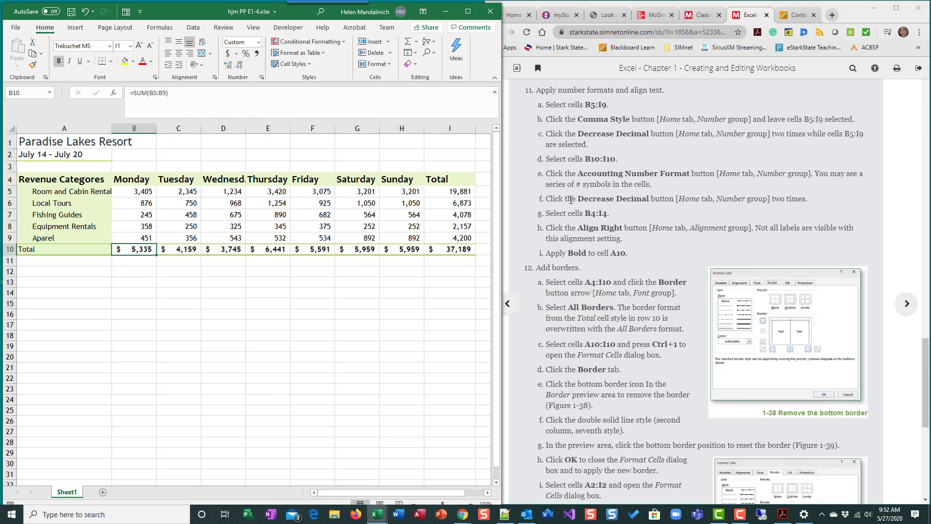
scroll(577, 211, "down", 1)
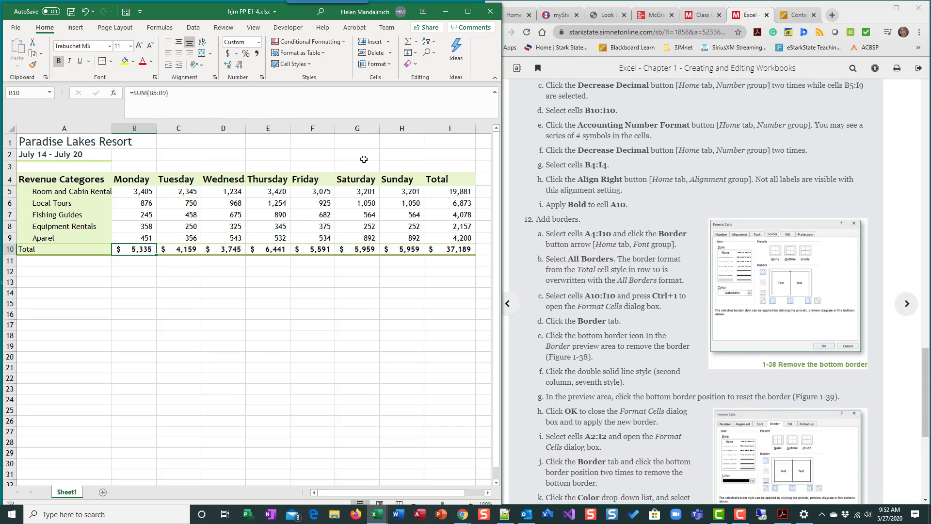
left_click_drag(93, 179, 434, 180)
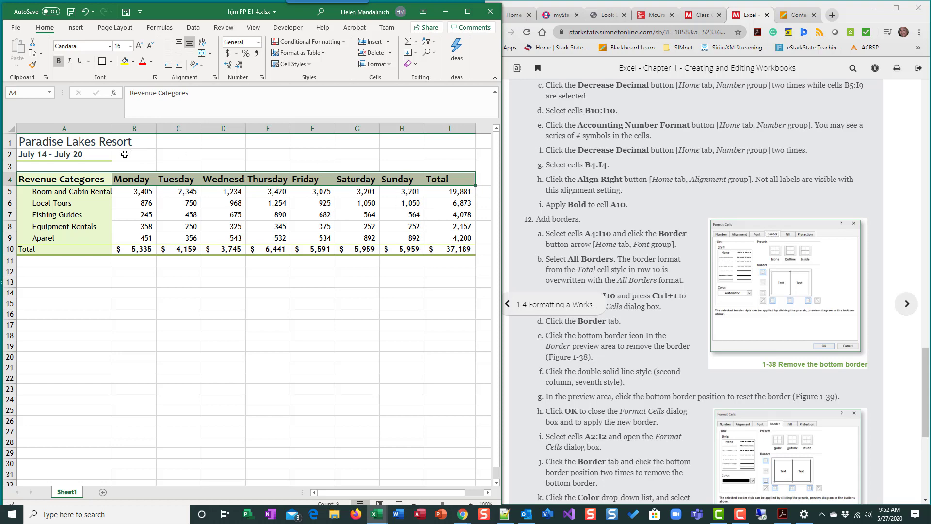
left_click(164, 191)
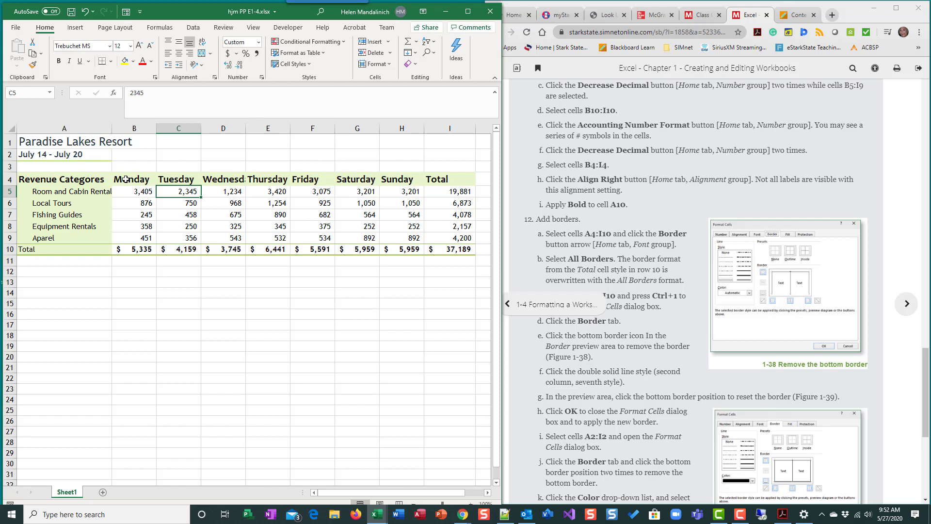
left_click_drag(125, 179, 463, 192)
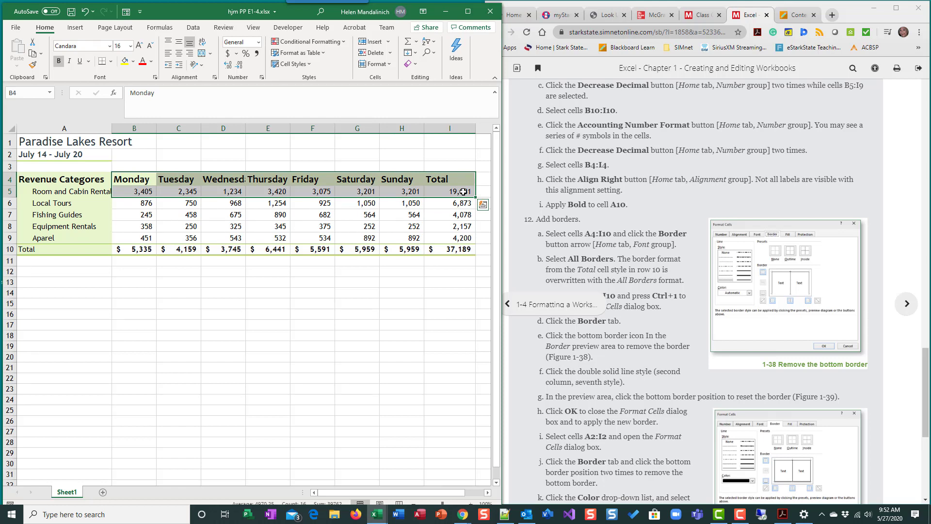
left_click_drag(138, 177, 443, 178)
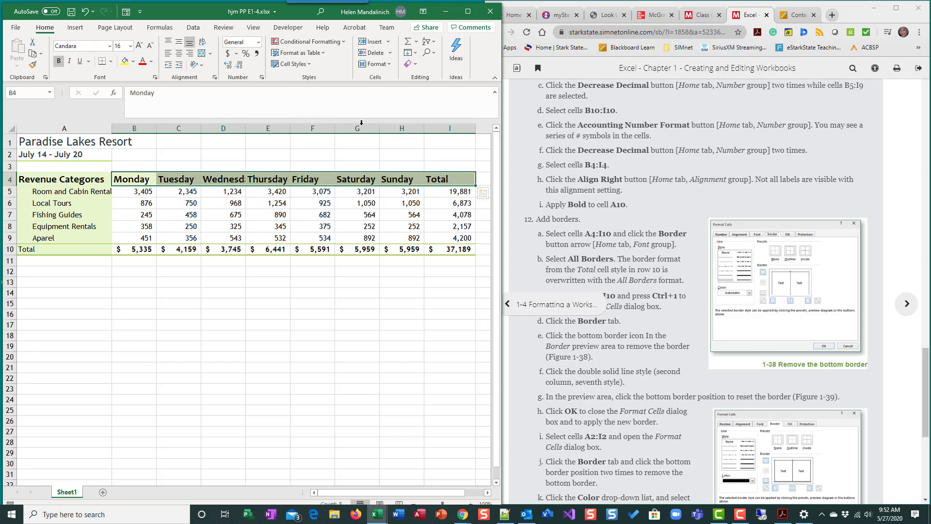
left_click(468, 11)
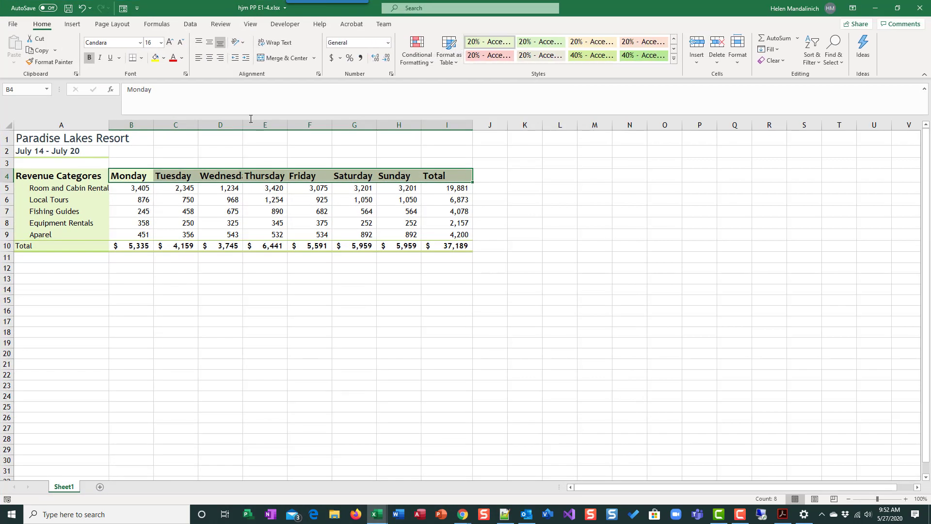
left_click(219, 58)
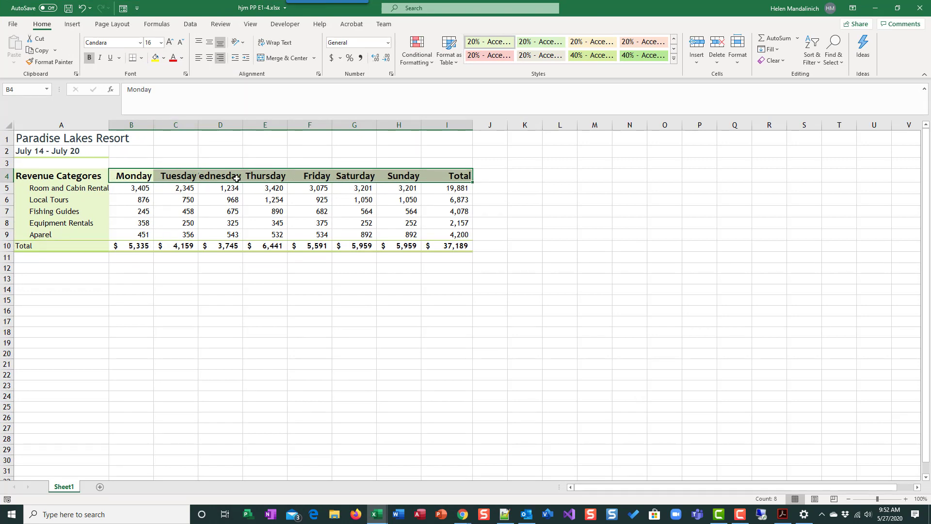
left_click(897, 7)
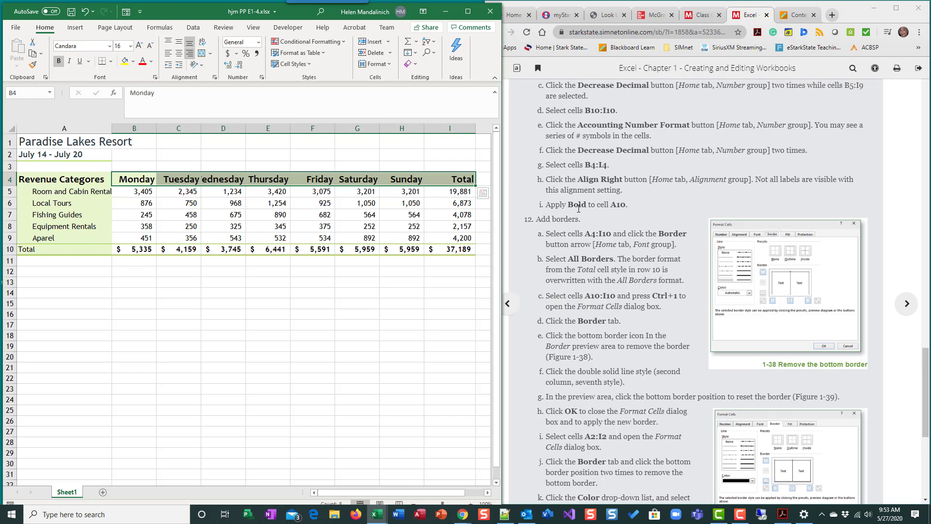
Step: Autofit column I's width and make cell A10 bold
double_click(476, 126)
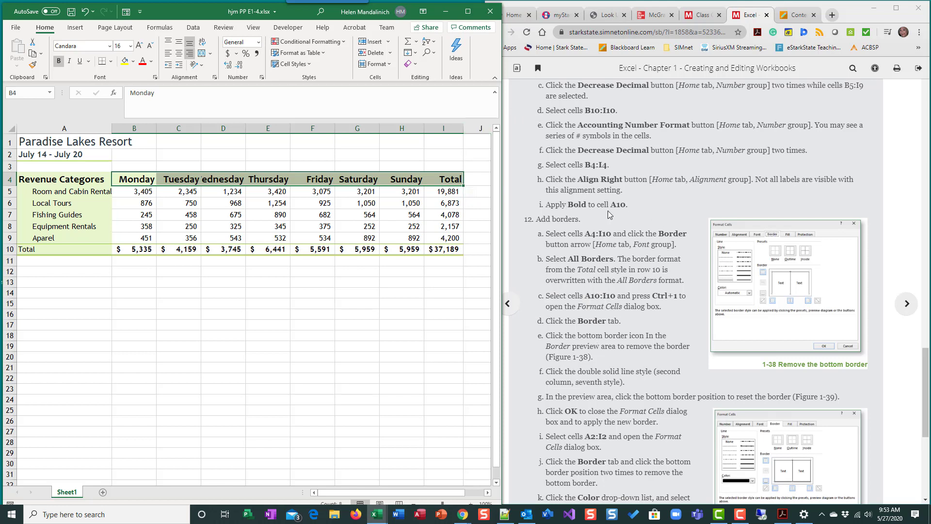
left_click(72, 251)
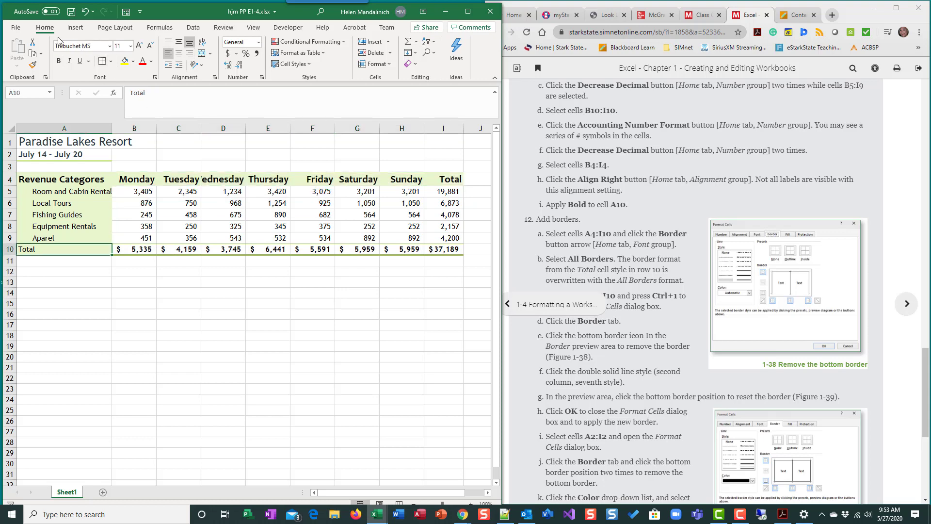
left_click(59, 62)
Step: Save the workbook
scroll(609, 252, "down", 1)
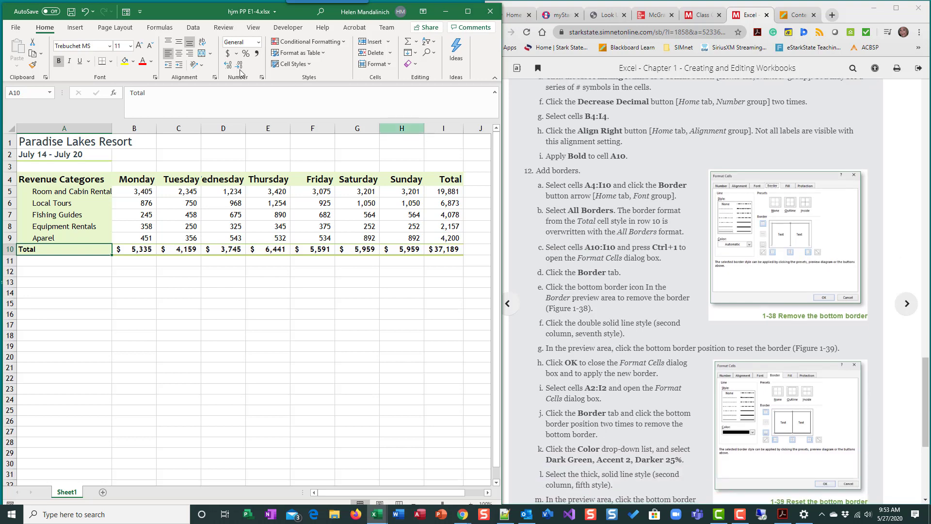
left_click(72, 12)
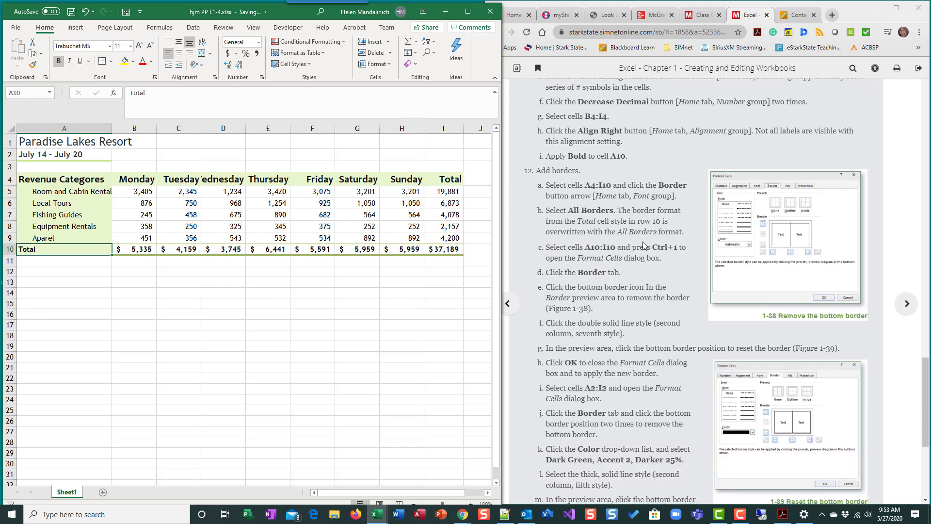
scroll(617, 329, "down", 2)
scroll(617, 328, "up", 1)
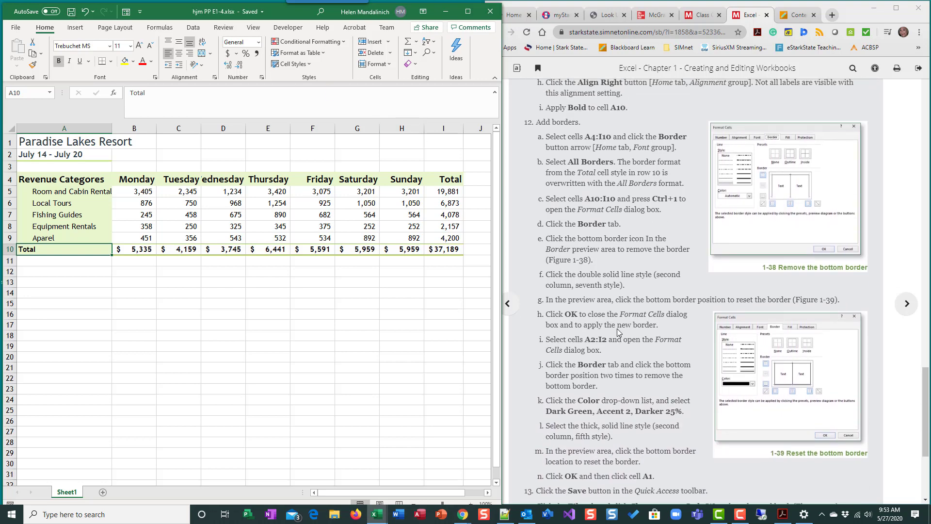
Step: Preview the worksheet in the Print view, then return to the sheet
left_click(20, 31)
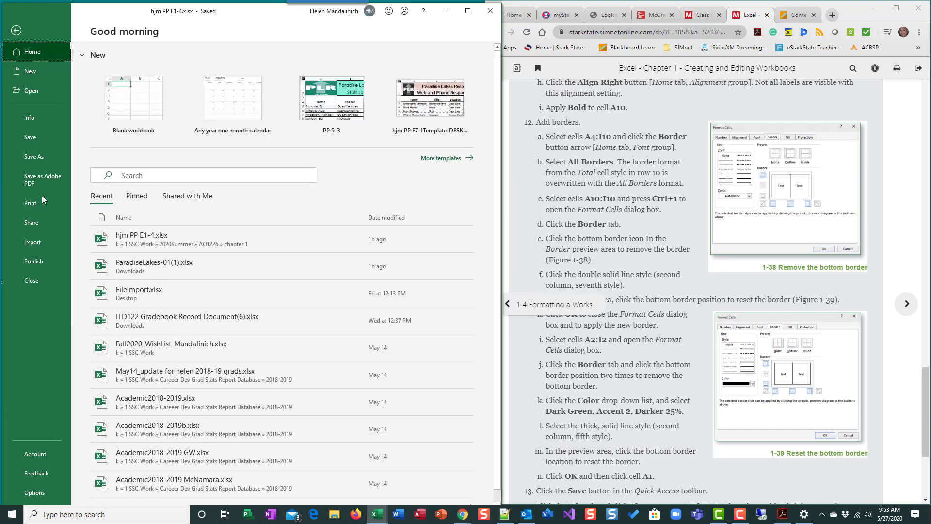
left_click(42, 199)
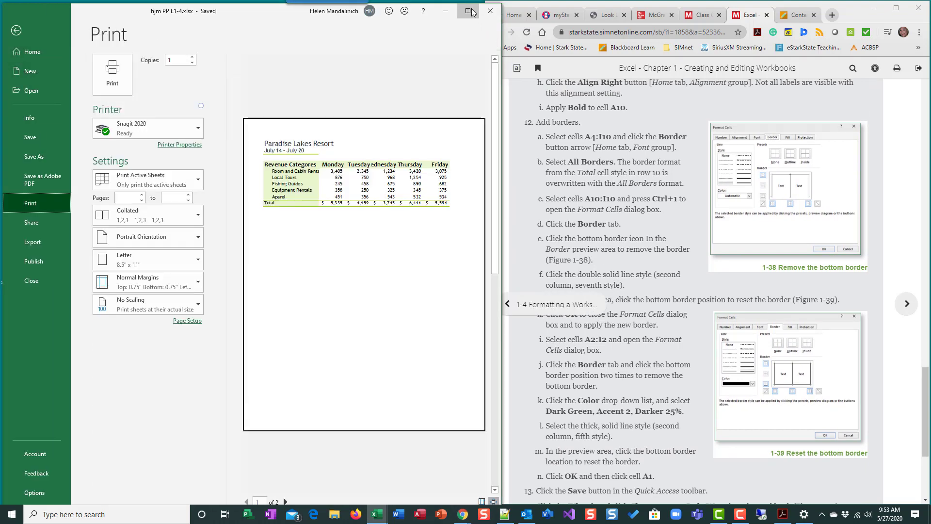
left_click(468, 11)
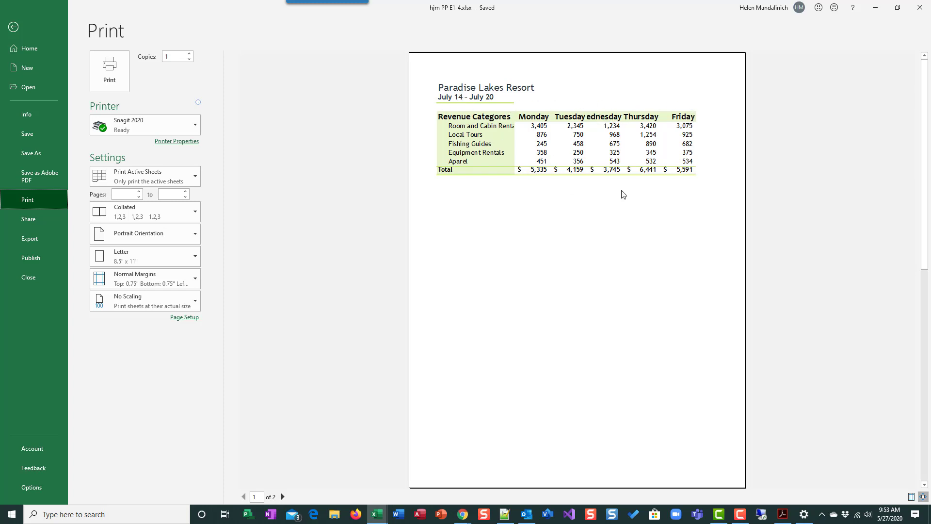
left_click(14, 27)
left_click(896, 8)
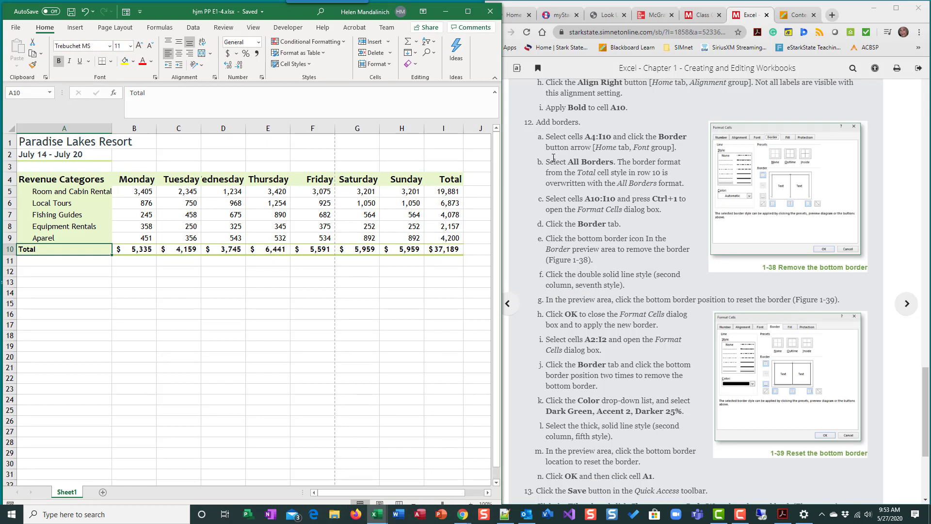
Step: Apply All Borders to the data range A4:I10
left_click(30, 180)
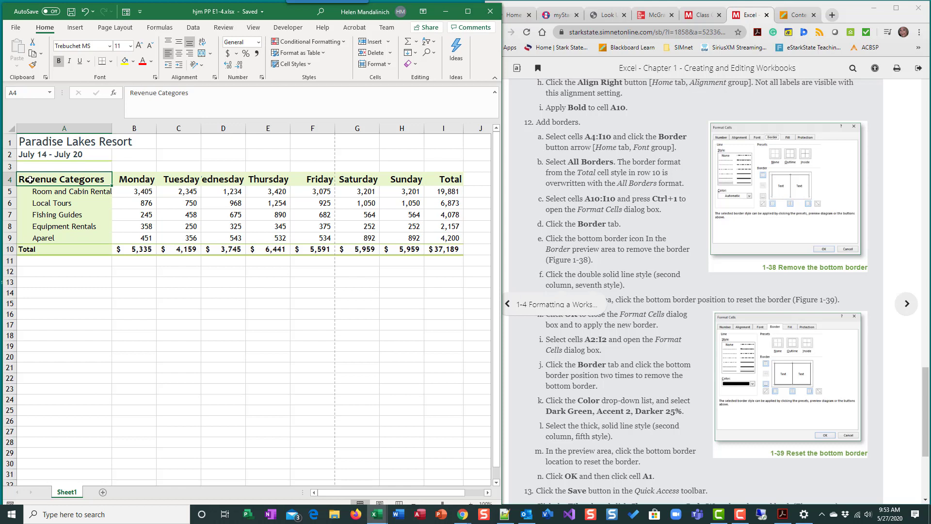
left_click_drag(128, 185, 447, 246)
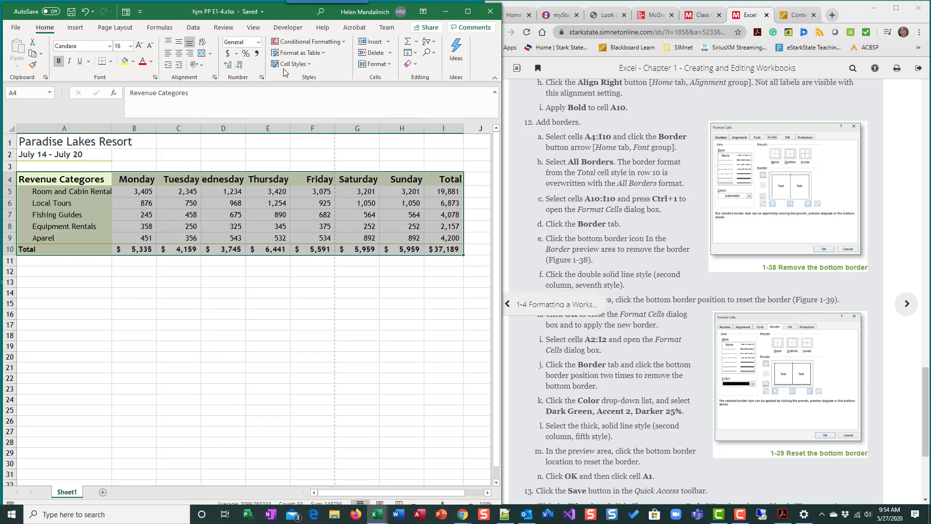
left_click(467, 11)
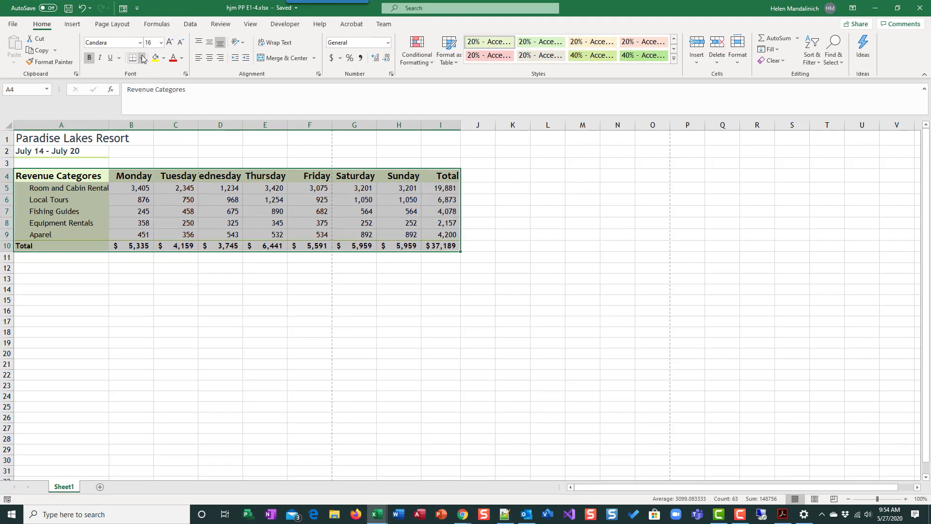
left_click(897, 8)
left_click(112, 61)
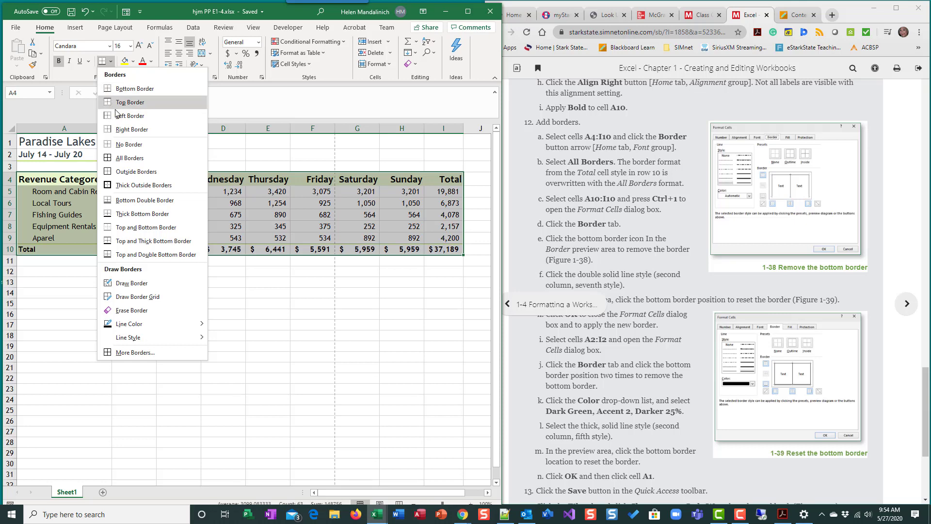
left_click(130, 159)
left_click(247, 368)
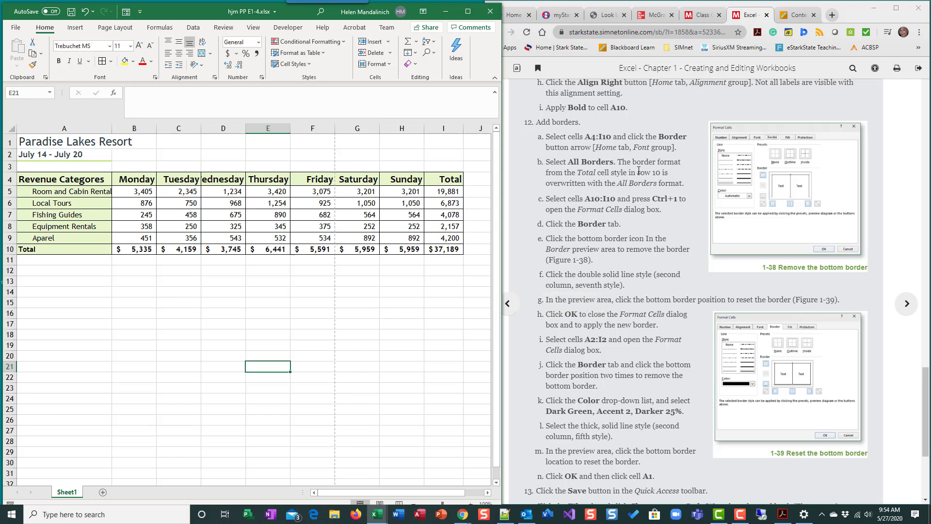
Step: Replace the bottom border of the Total row A10:I10 with a double solid line bottom border
scroll(596, 285, "down", 1)
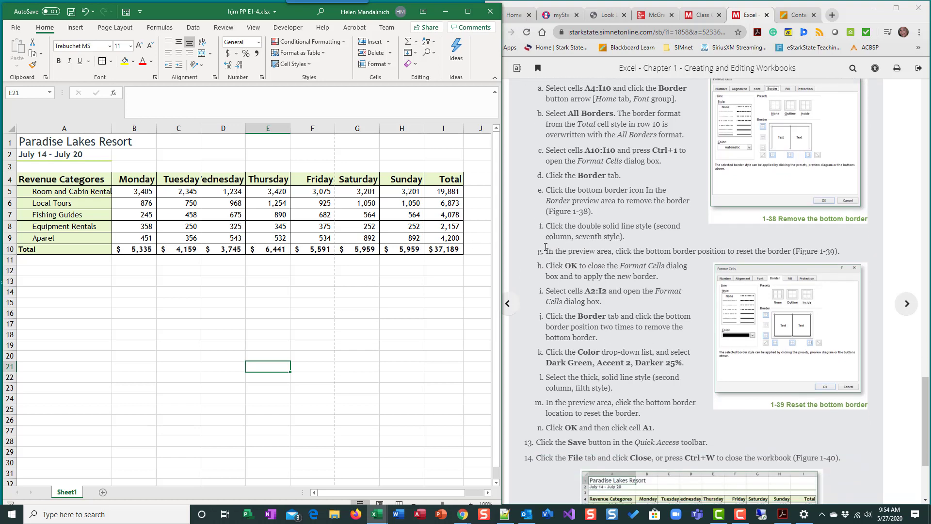
left_click_drag(86, 249, 435, 247)
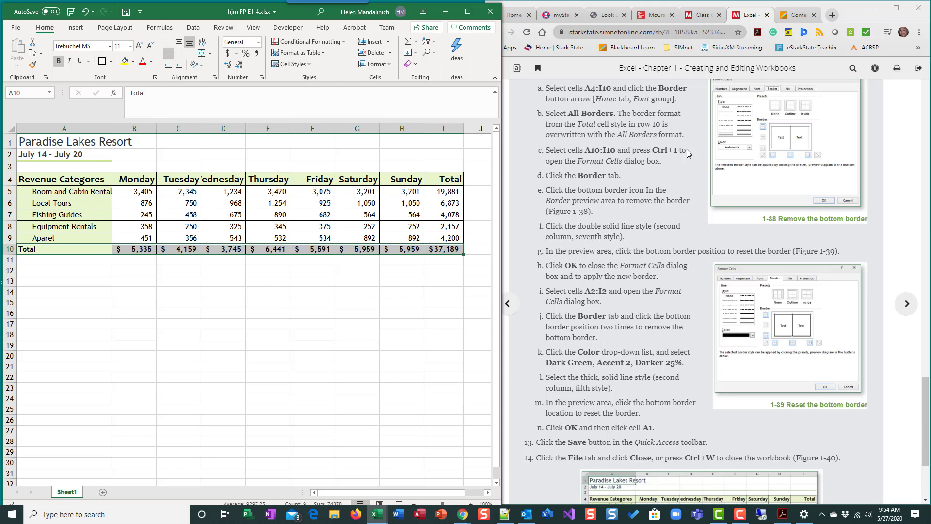
key("ctrl+1")
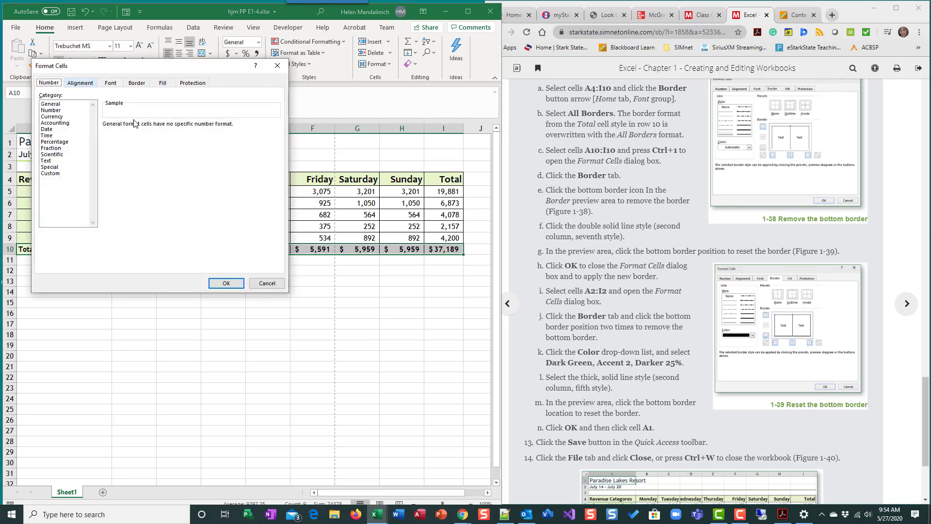
left_click(267, 283)
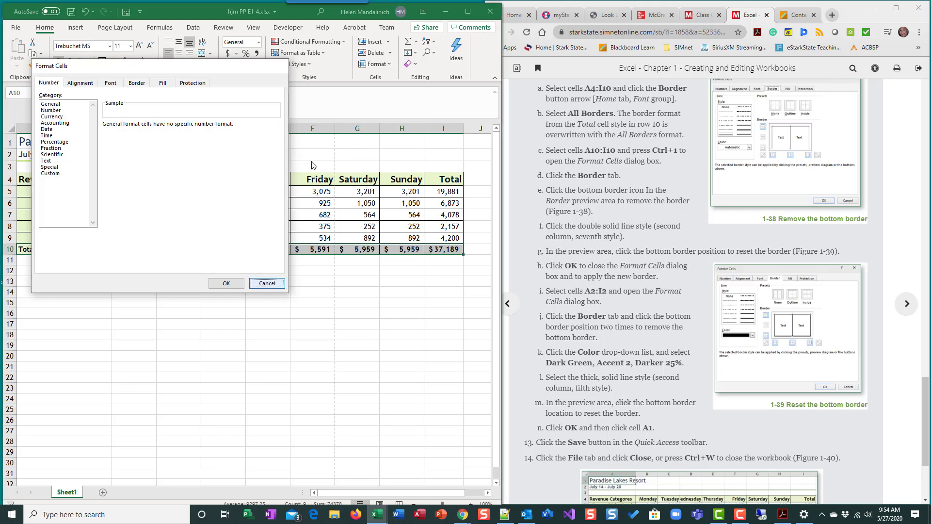
left_click(467, 11)
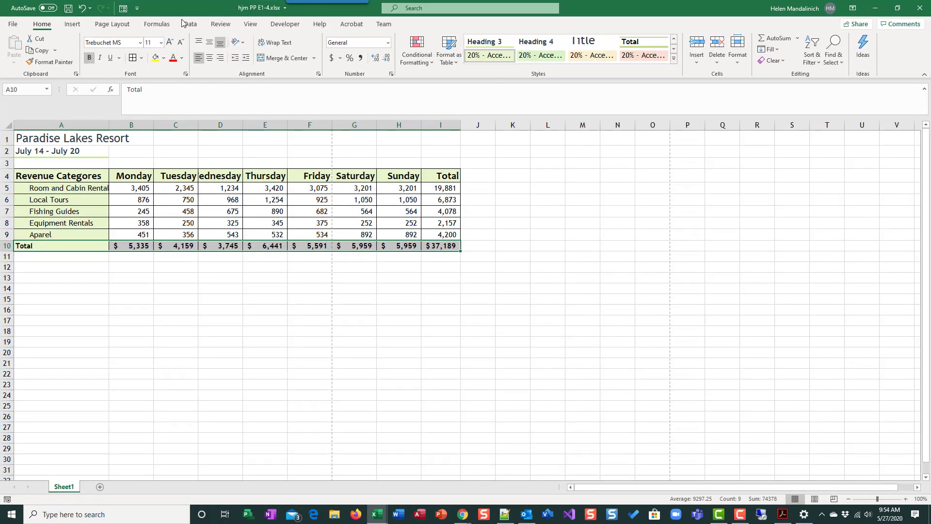
left_click(184, 75)
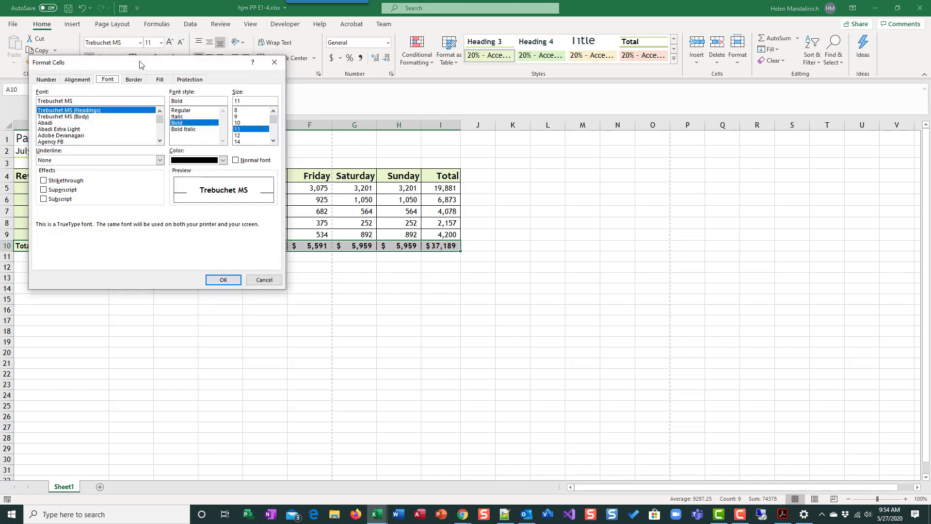
left_click_drag(141, 63, 178, 244)
left_click(550, 173)
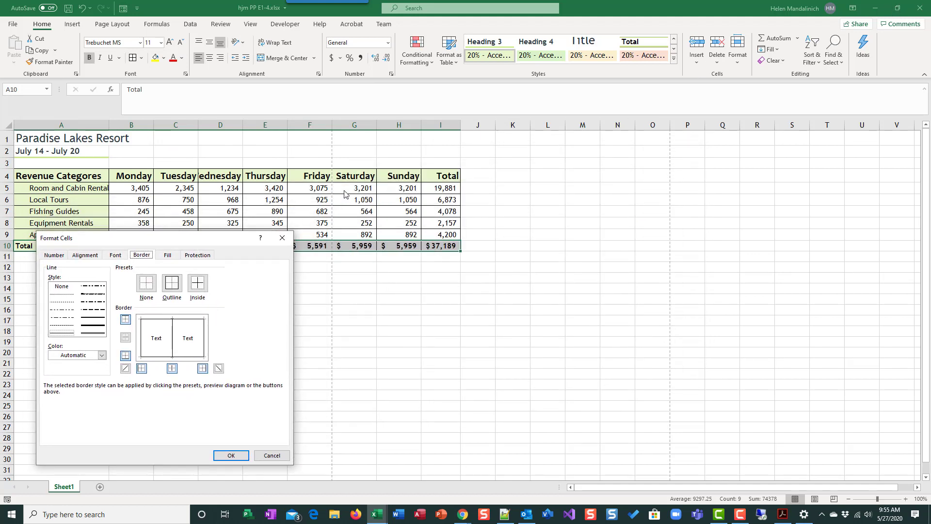
left_click(268, 455)
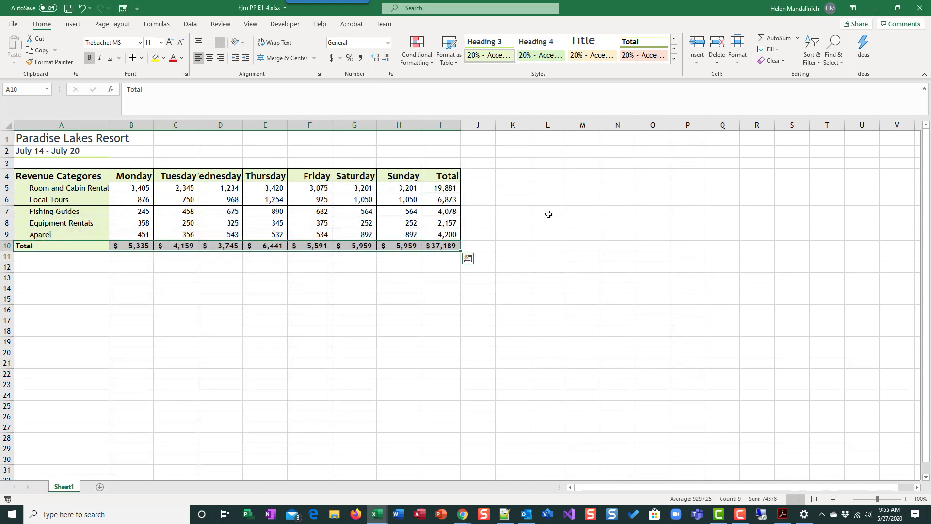
left_click(897, 9)
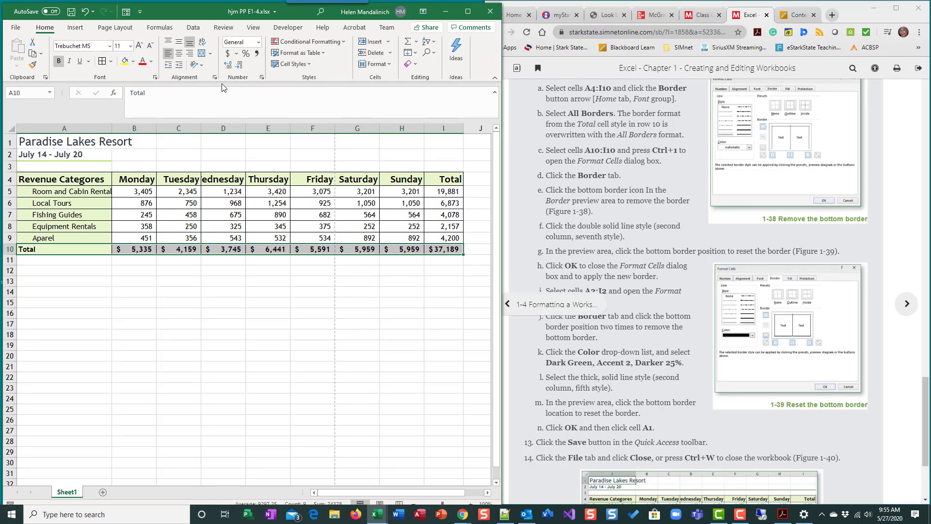
left_click(155, 77)
left_click(143, 259)
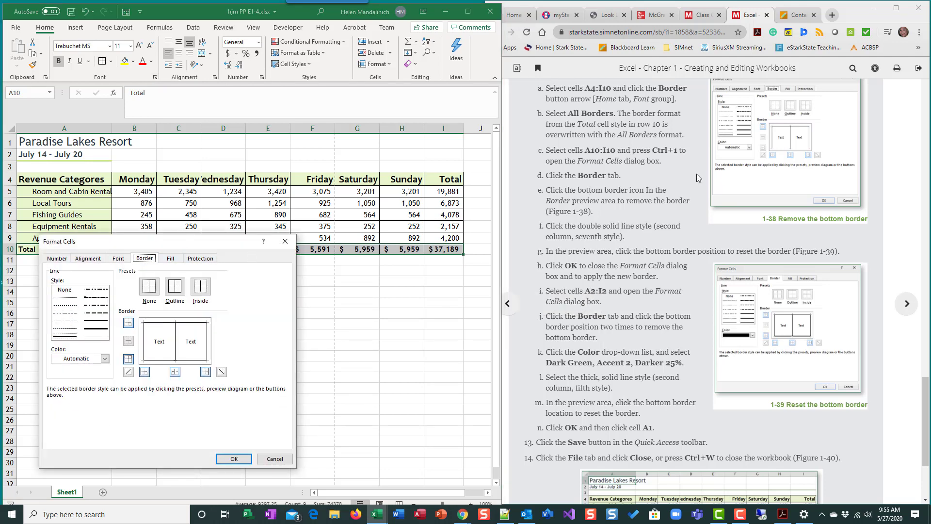
left_click(156, 361)
left_click(103, 336)
left_click(159, 362)
left_click(232, 458)
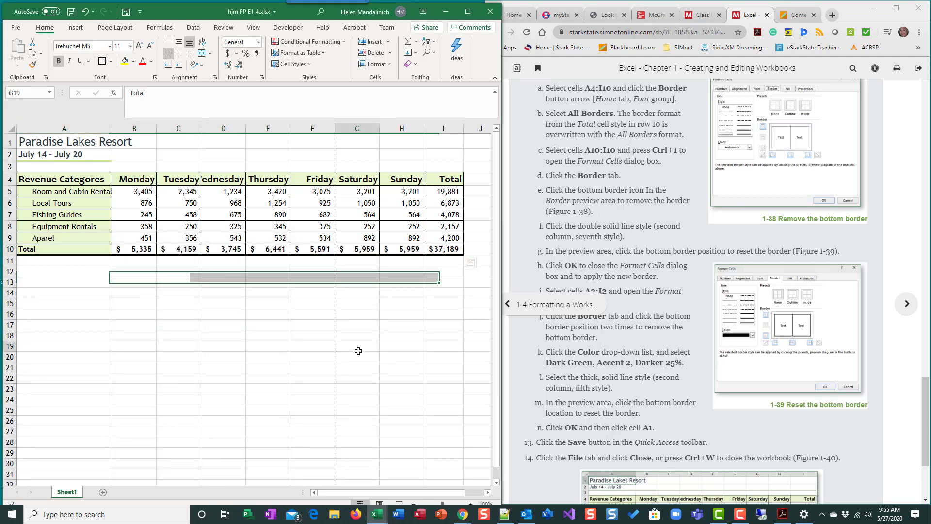
left_click(357, 346)
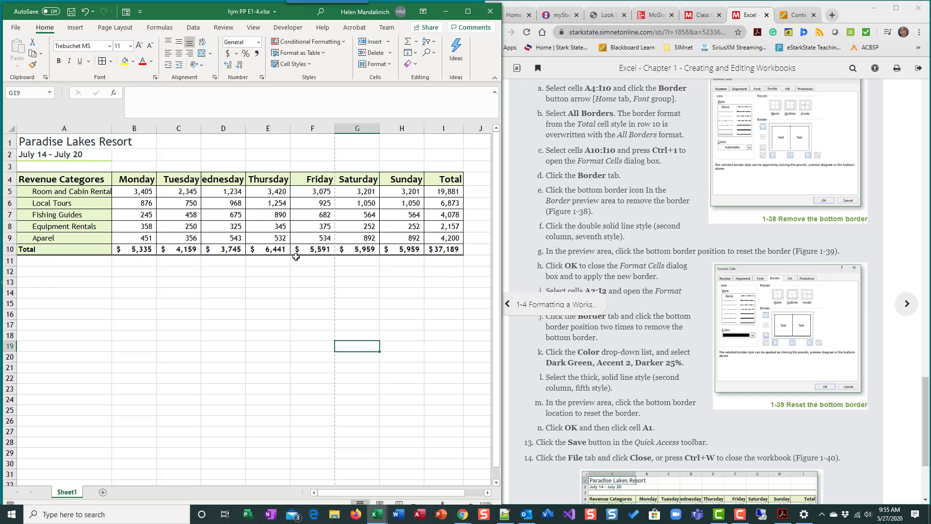
scroll(679, 329, "down", 2)
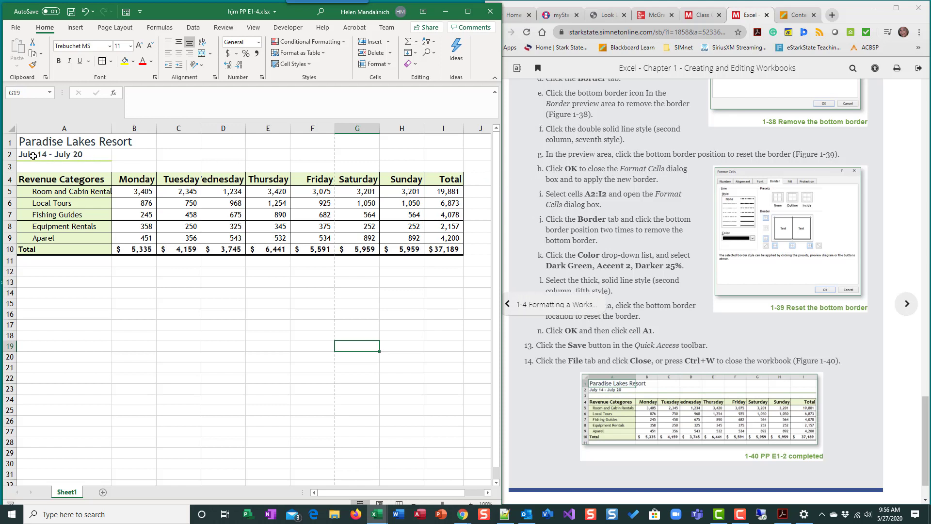
left_click_drag(32, 155, 440, 154)
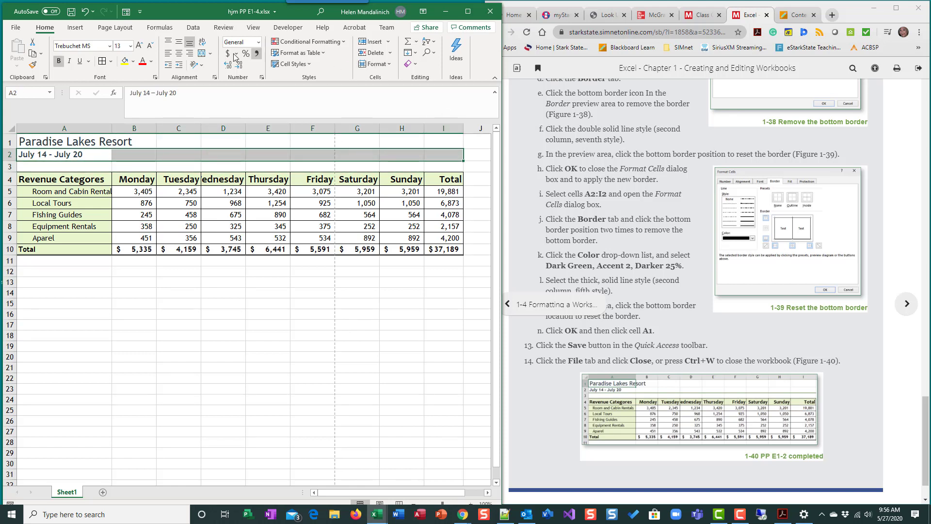
left_click(155, 79)
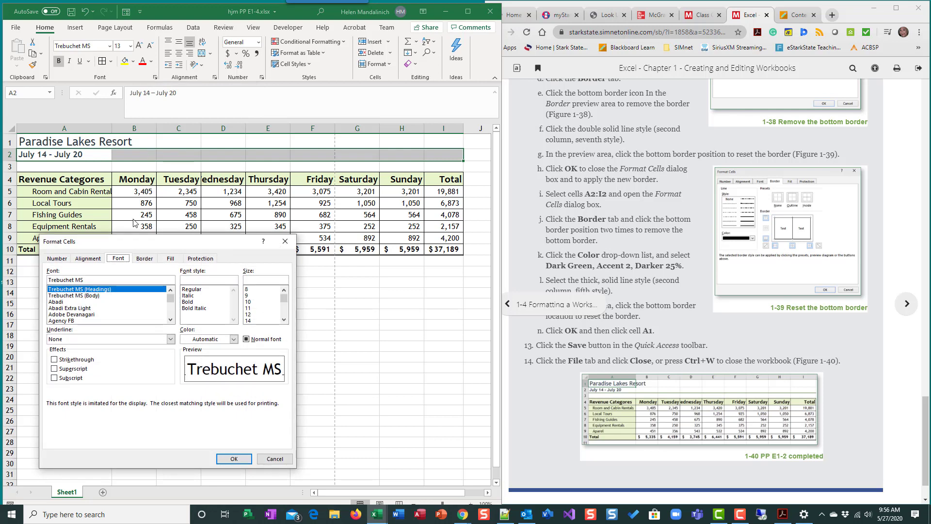
left_click(136, 261)
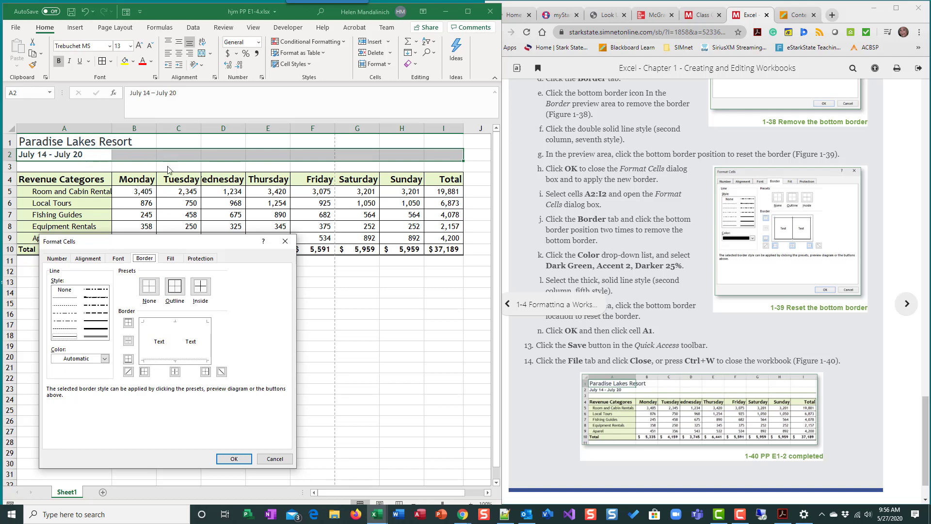
left_click(275, 460)
left_click(373, 399)
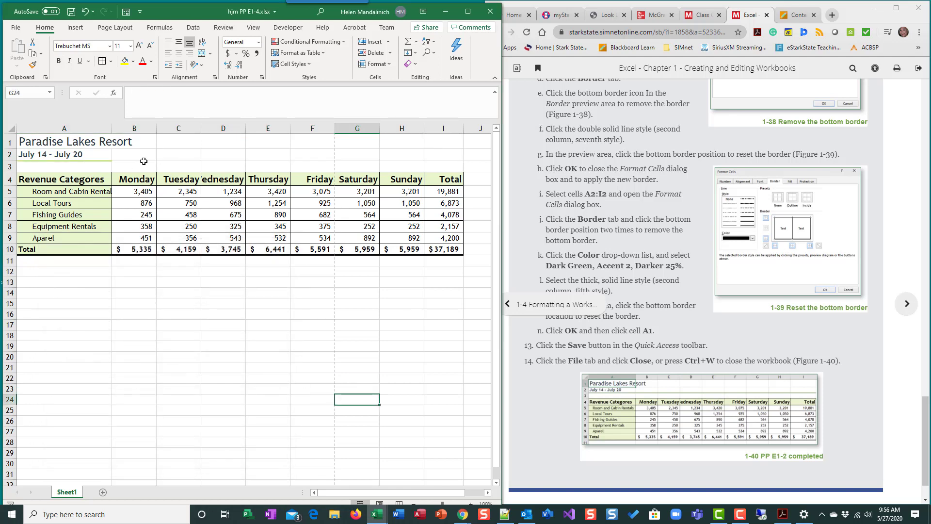
Step: Give cells A2:I2 a thick Dark Green, Accent 2, Darker 25% bottom border in place of the old one
left_click(93, 156)
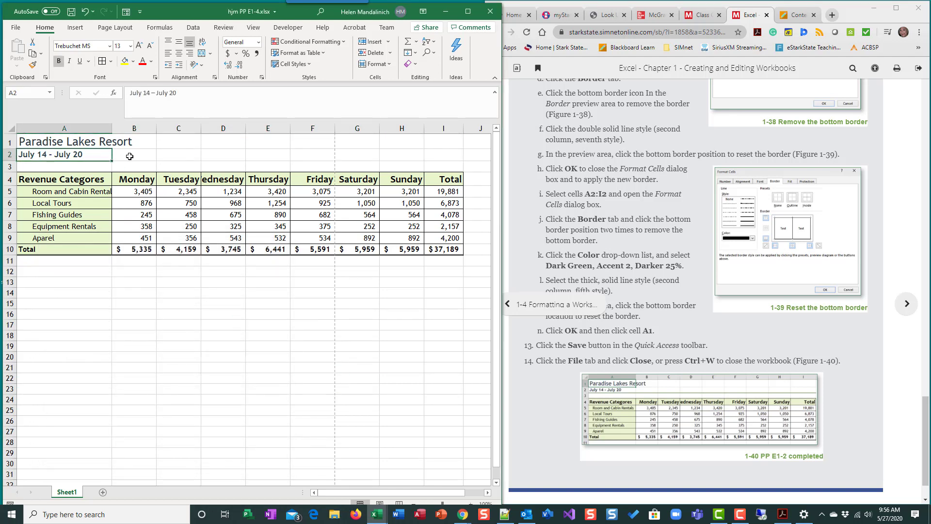
left_click(161, 157)
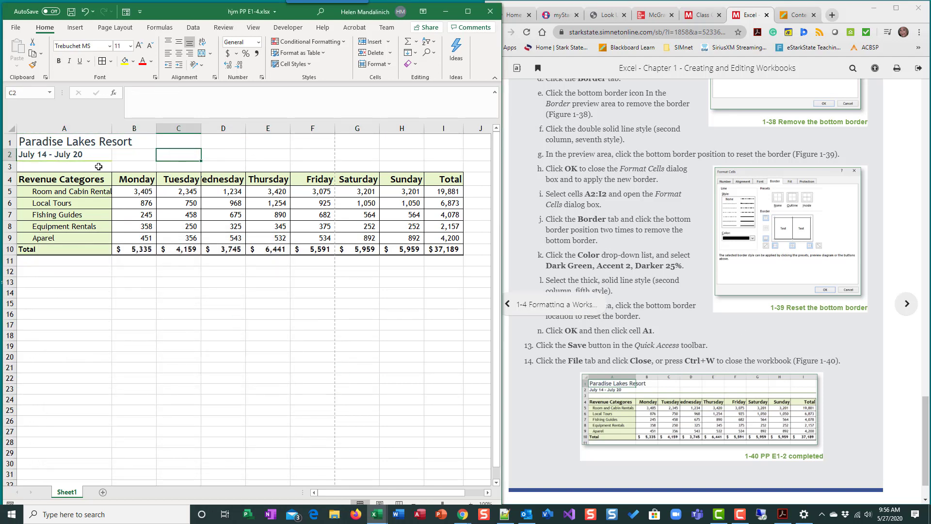
left_click_drag(76, 154, 349, 158)
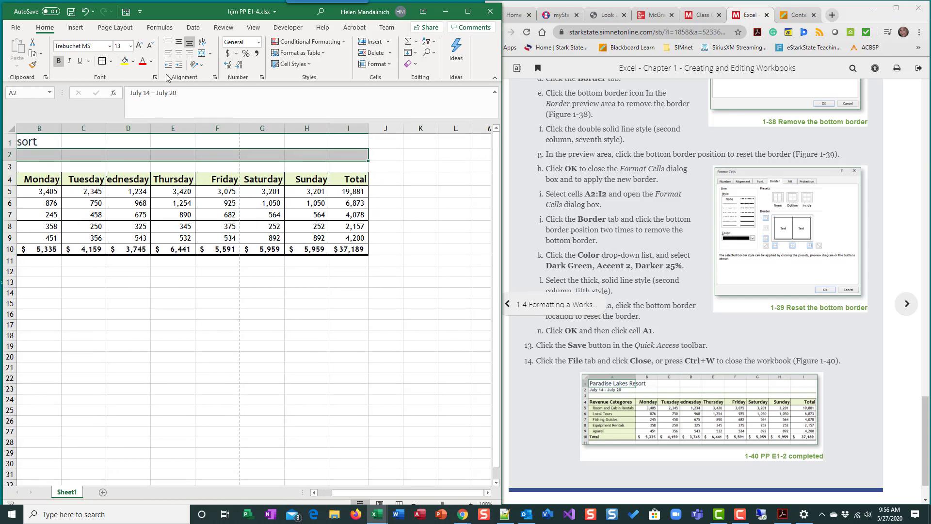
left_click(110, 62)
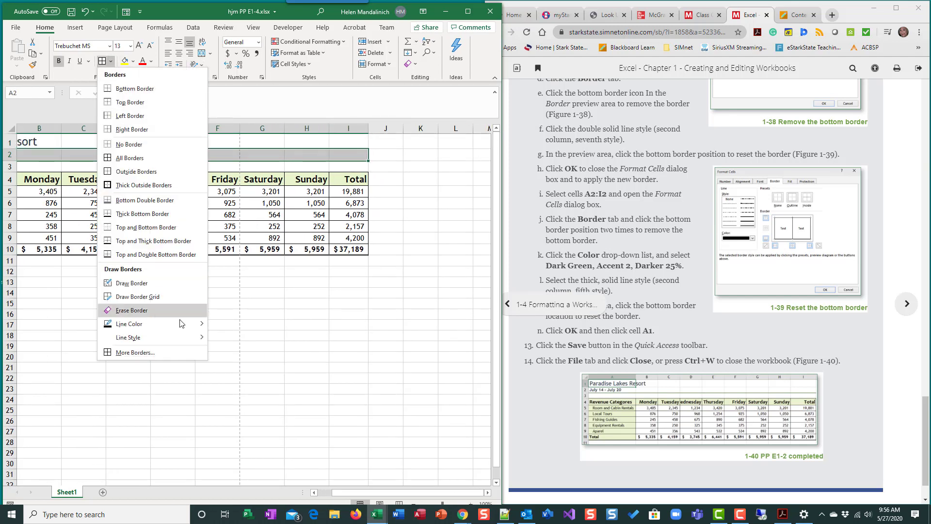
left_click(176, 353)
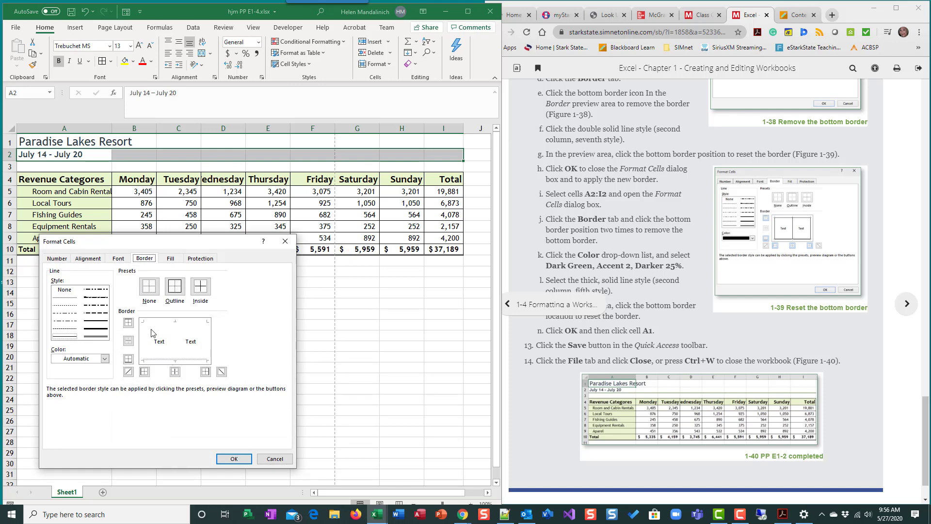
left_click(162, 361)
left_click(154, 362)
left_click(104, 359)
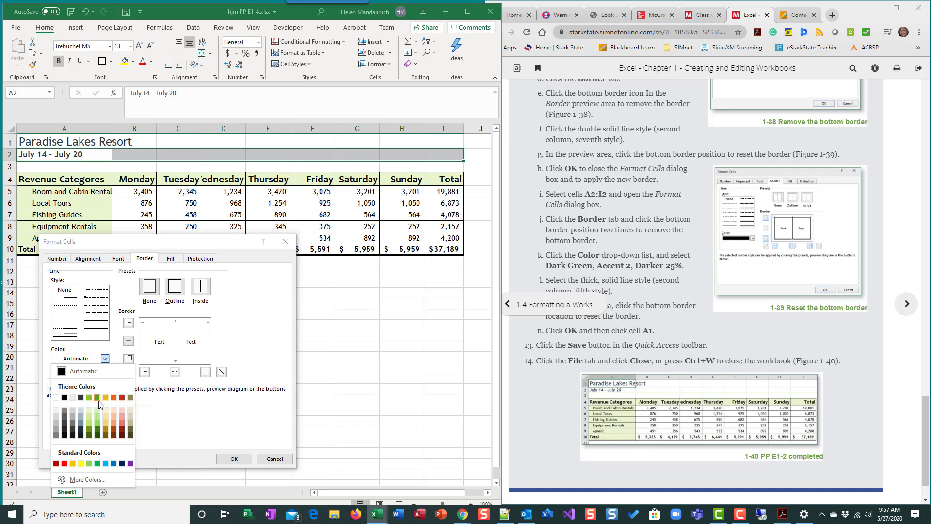
left_click(97, 430)
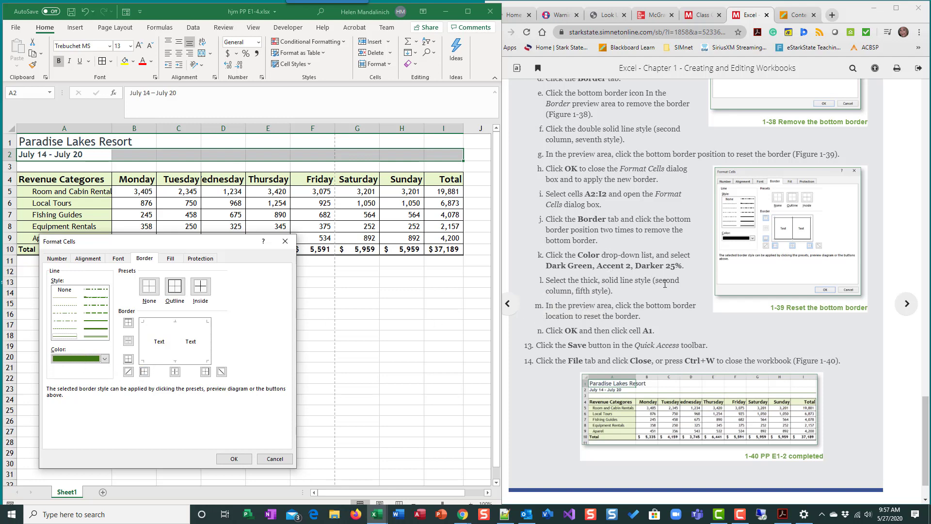
left_click(96, 322)
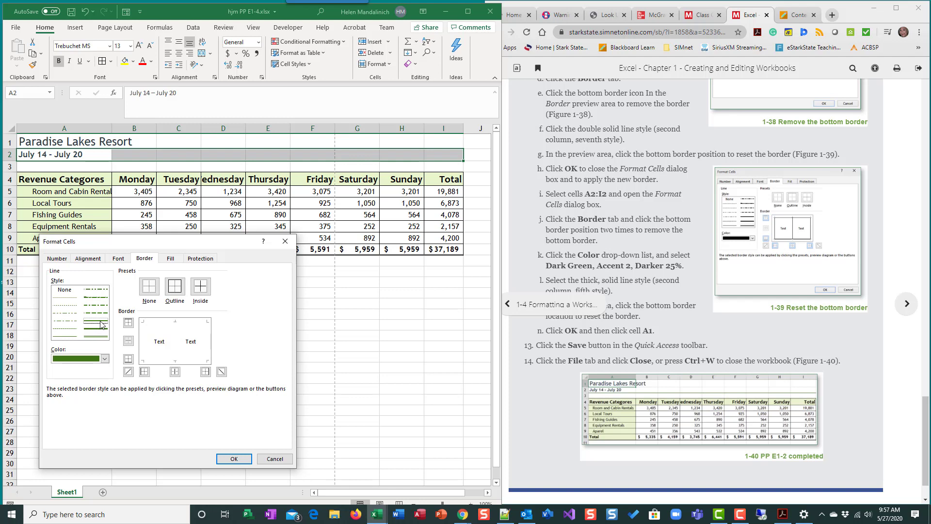
left_click(160, 361)
left_click(234, 459)
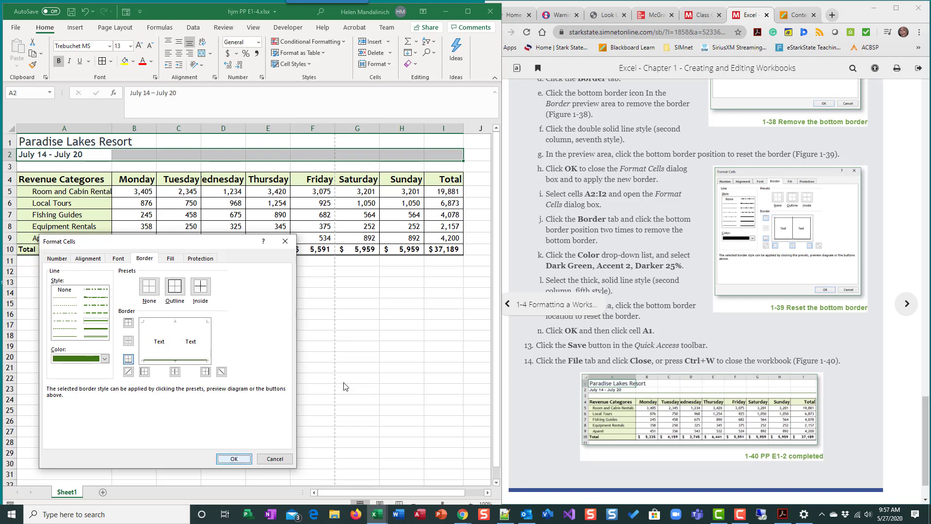
left_click(338, 357)
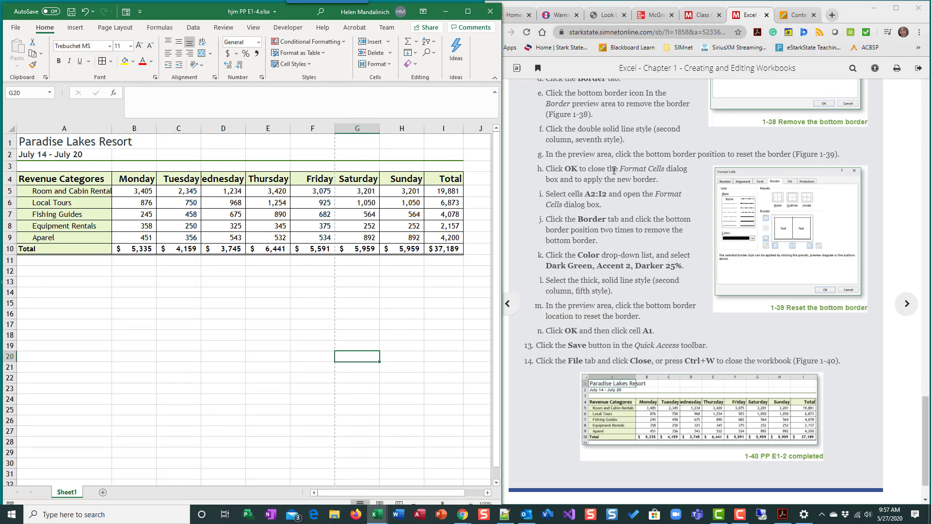
Step: Select cell A1 and save the workbook
scroll(530, 181, "down", 1)
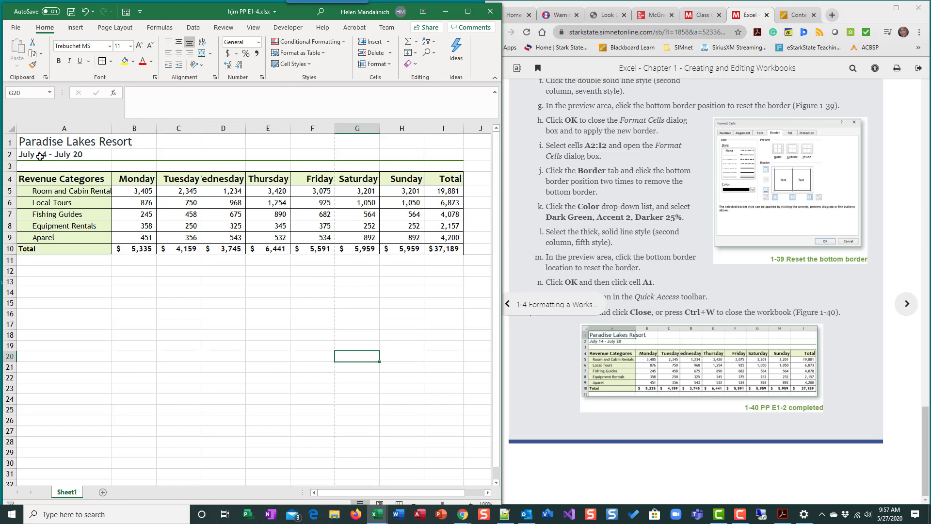
left_click(34, 141)
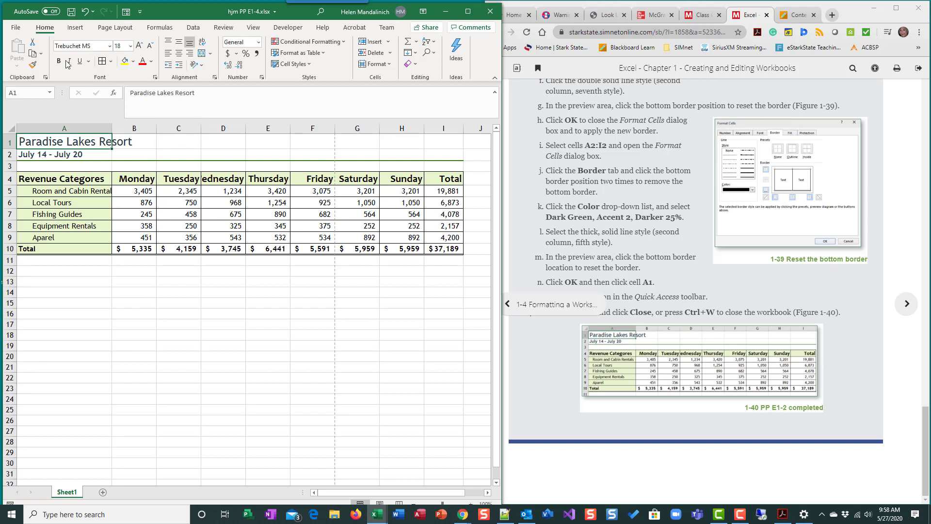
left_click(71, 15)
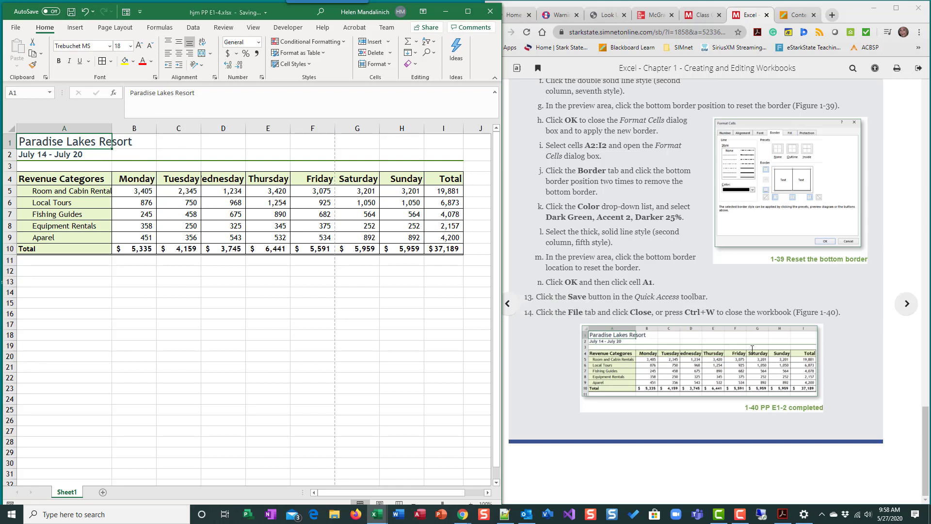